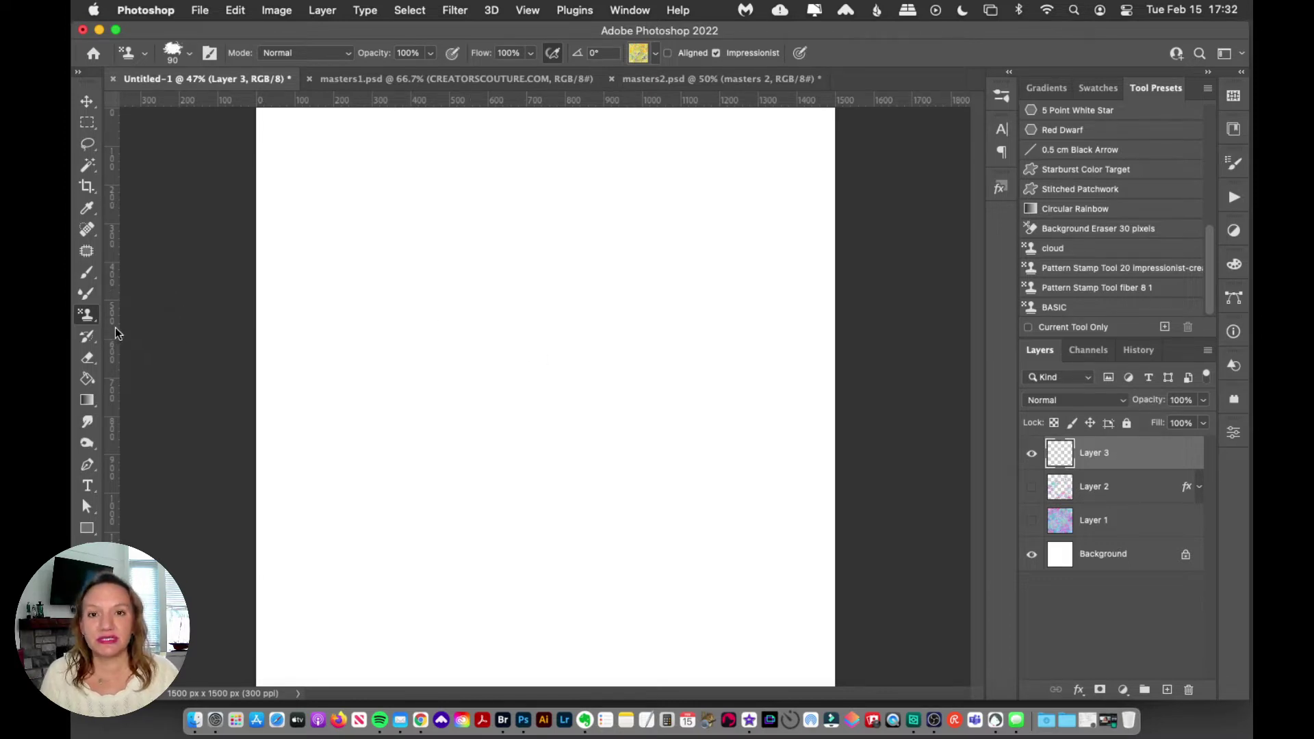
Step: Switch to the Pattern Stamp tool and load the 175 px '1 impressionist-creatorscouture' brush
{"action": "right_click", "coordinate": [85, 312]}
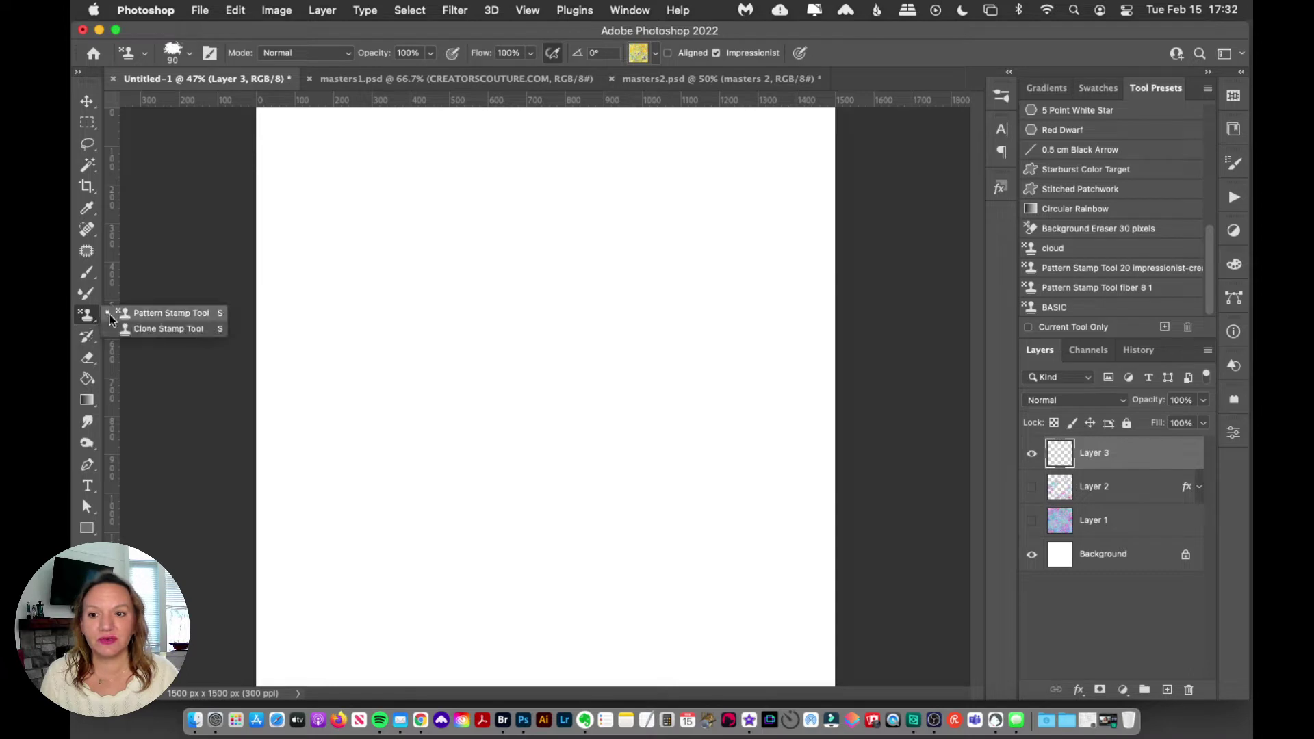
{"action": "left_click", "coordinate": [155, 317]}
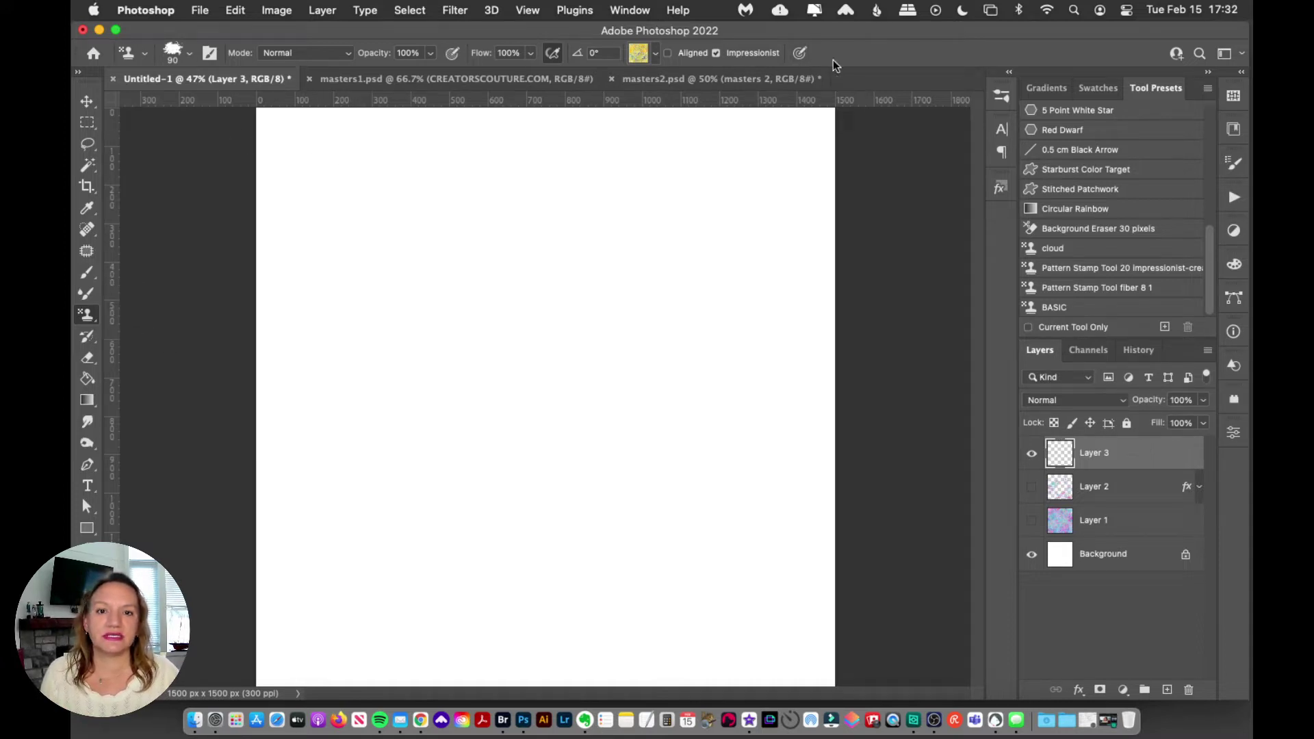
{"action": "left_click", "coordinate": [1000, 94]}
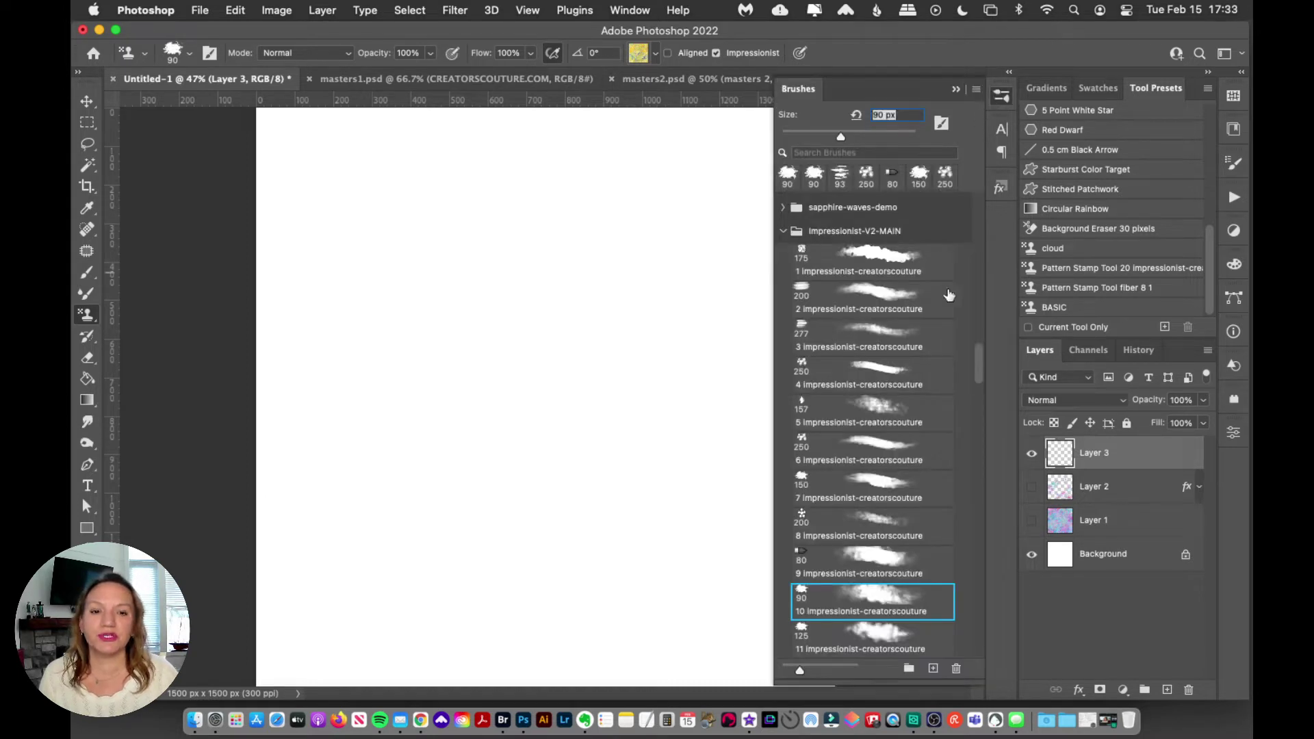
{"action": "scroll", "coordinate": [972, 360], "scroll_direction": "down", "scroll_amount": 1}
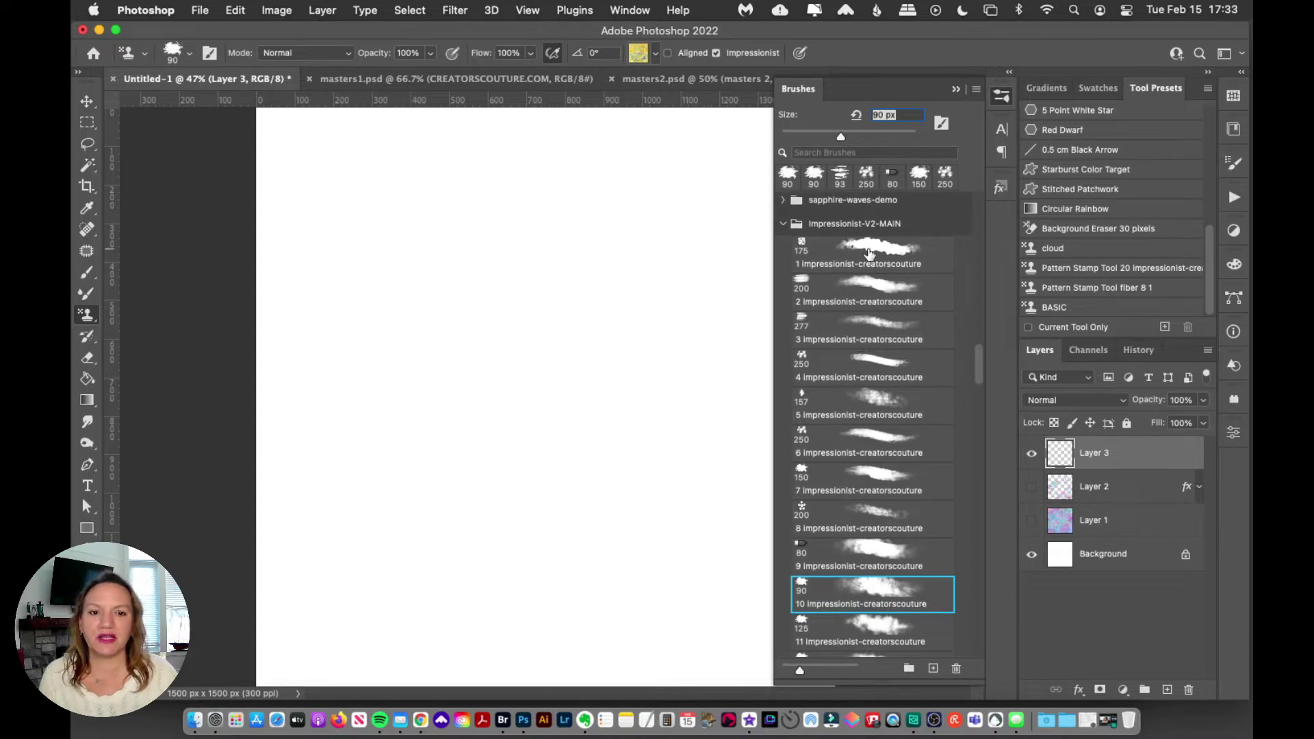
{"action": "left_click", "coordinate": [869, 254]}
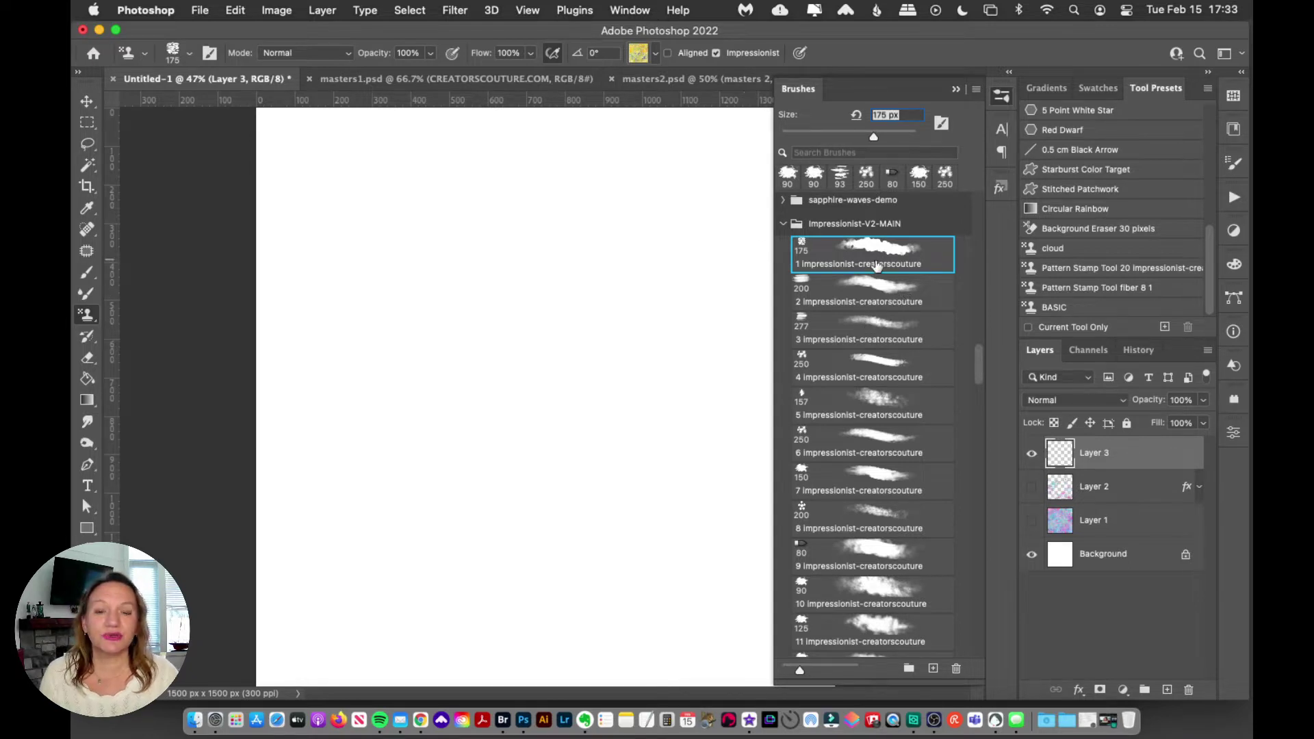
{"action": "left_click", "coordinate": [1004, 99]}
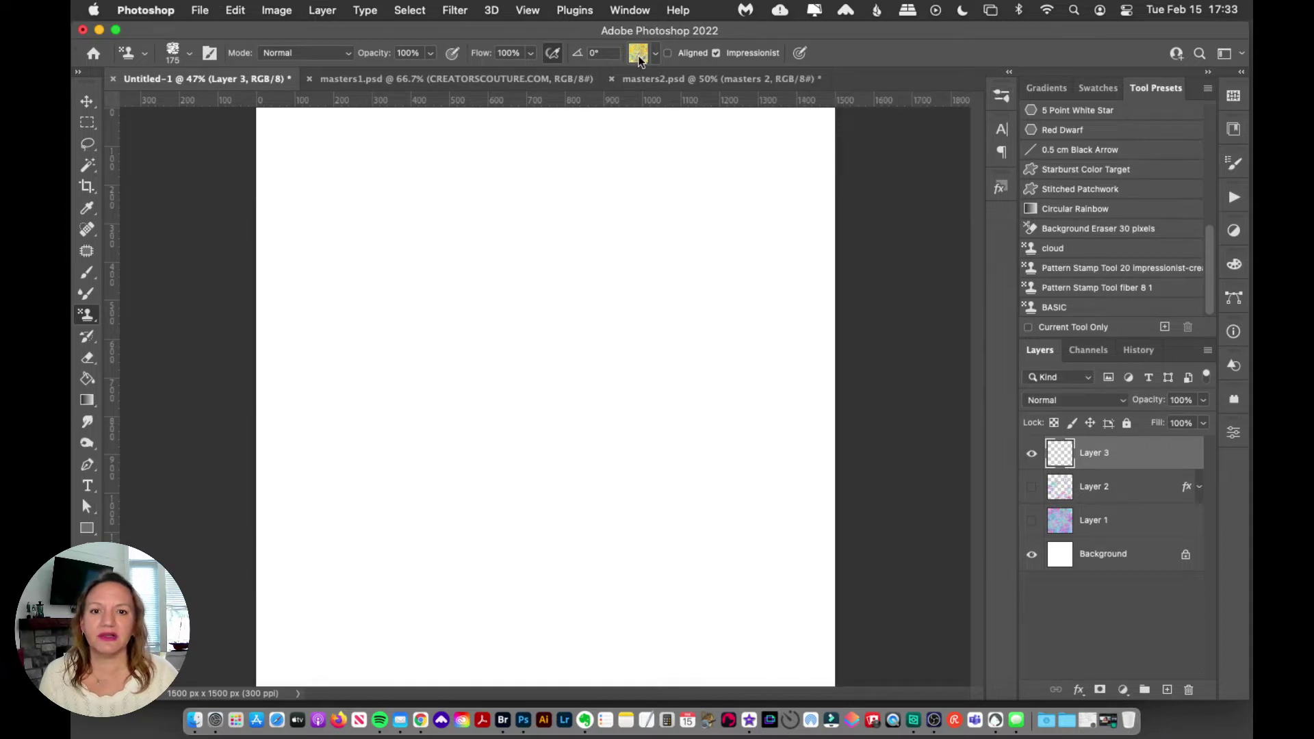
Step: Open the pattern picker and browse The Masters Color Blends patterns, keeping the yellow blend
{"action": "left_click", "coordinate": [637, 54]}
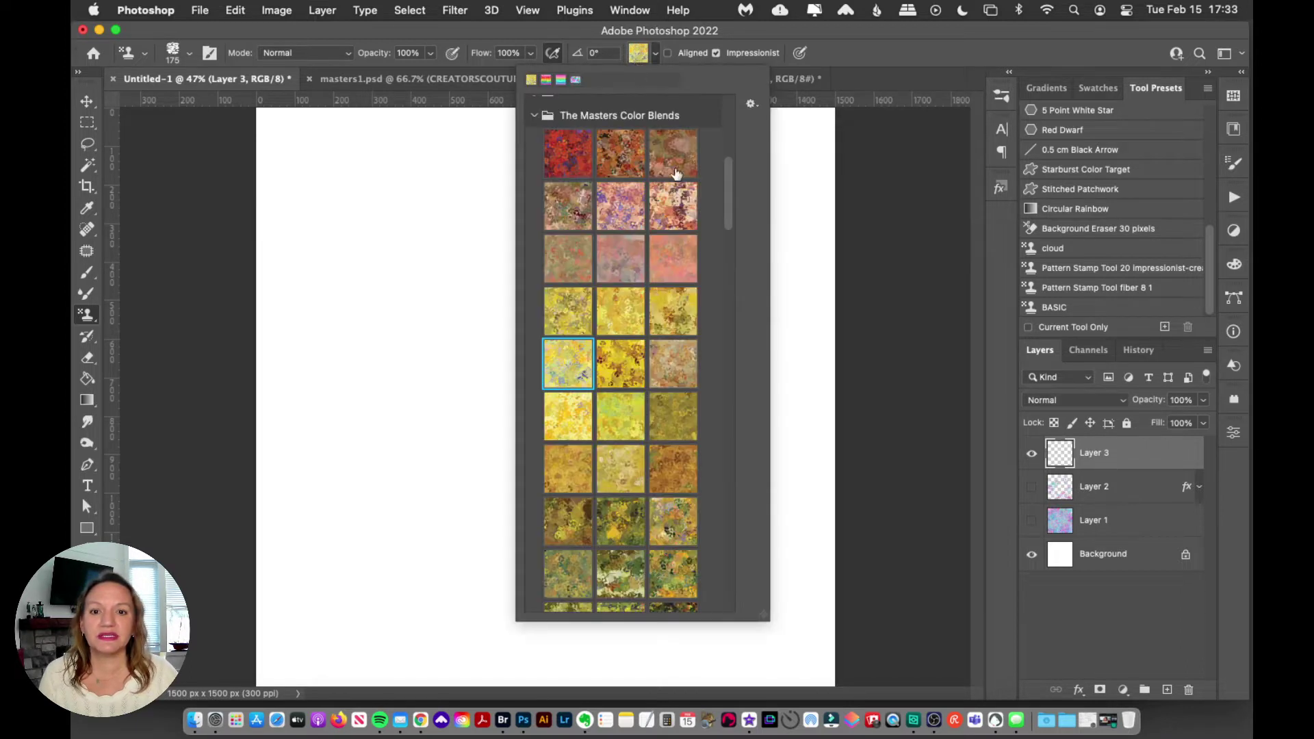
{"action": "scroll", "coordinate": [730, 191], "scroll_direction": "up", "scroll_amount": 2}
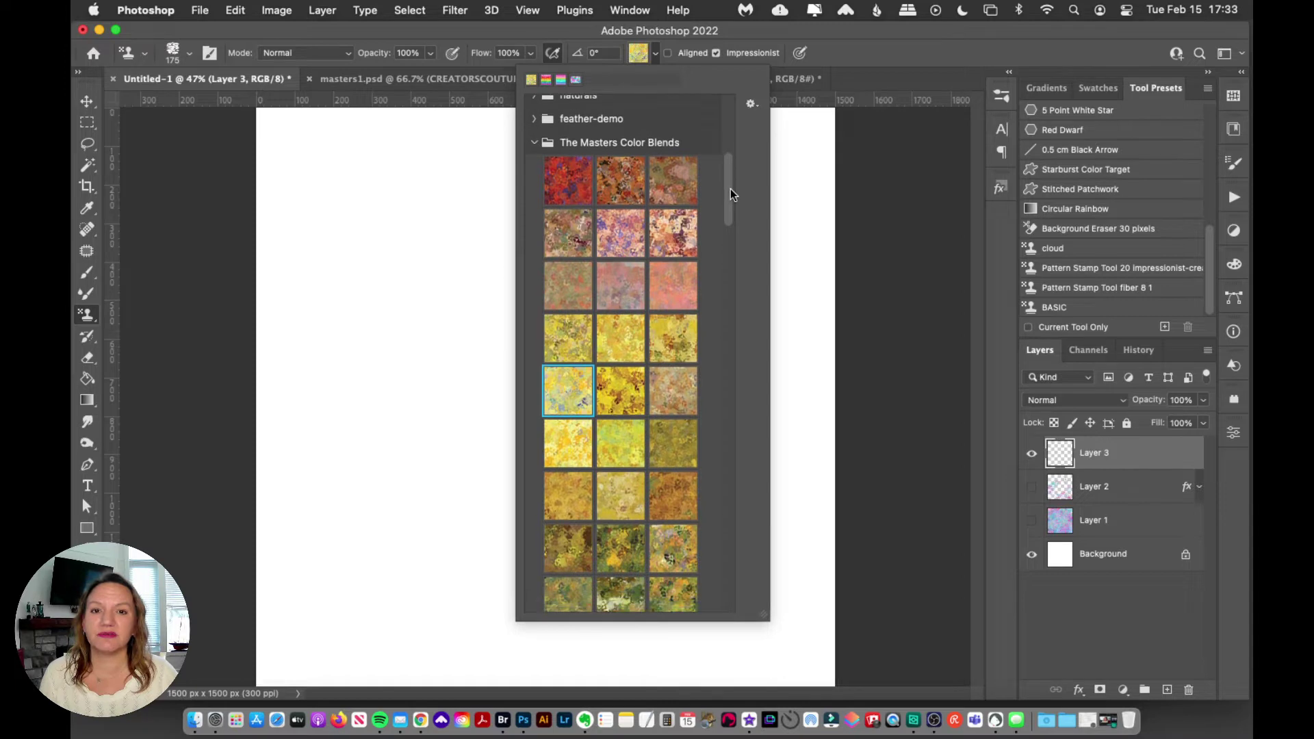
{"action": "scroll", "coordinate": [730, 191], "scroll_direction": "down", "scroll_amount": 1}
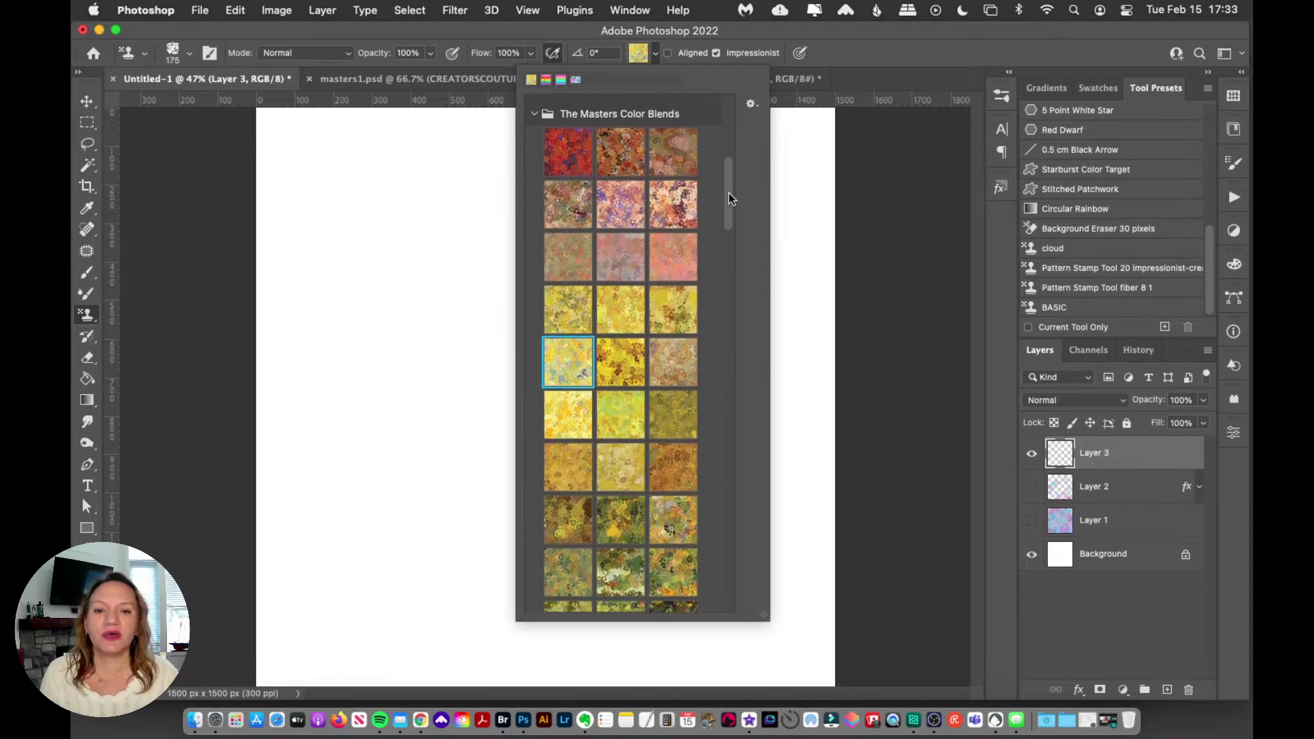
{"action": "scroll", "coordinate": [729, 192], "scroll_direction": "up", "scroll_amount": 1}
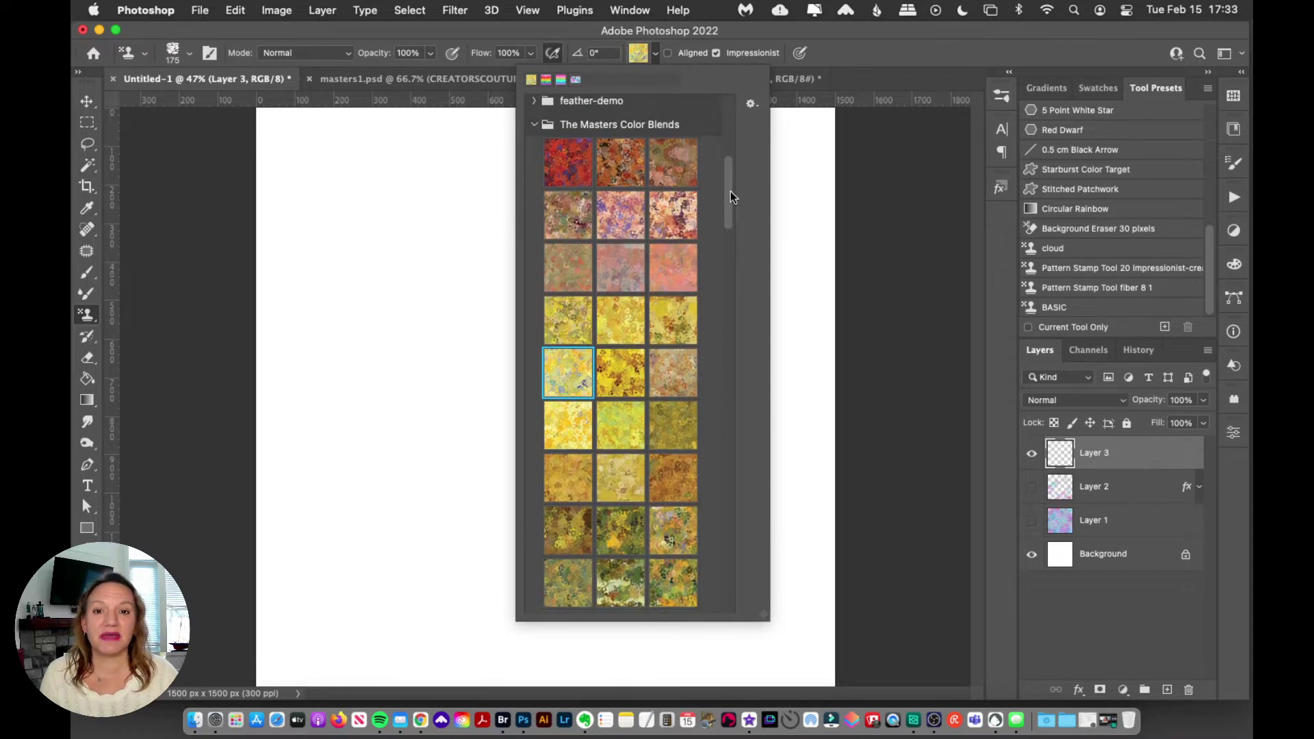
{"action": "mouse_move", "coordinate": [730, 191]}
{"action": "left_mouse_down"}
{"action": "mouse_move", "coordinate": [672, 395]}
{"action": "mouse_move", "coordinate": [606, 553]}
{"action": "mouse_move", "coordinate": [722, 171]}
{"action": "mouse_move", "coordinate": [722, 190]}
{"action": "left_mouse_up"}
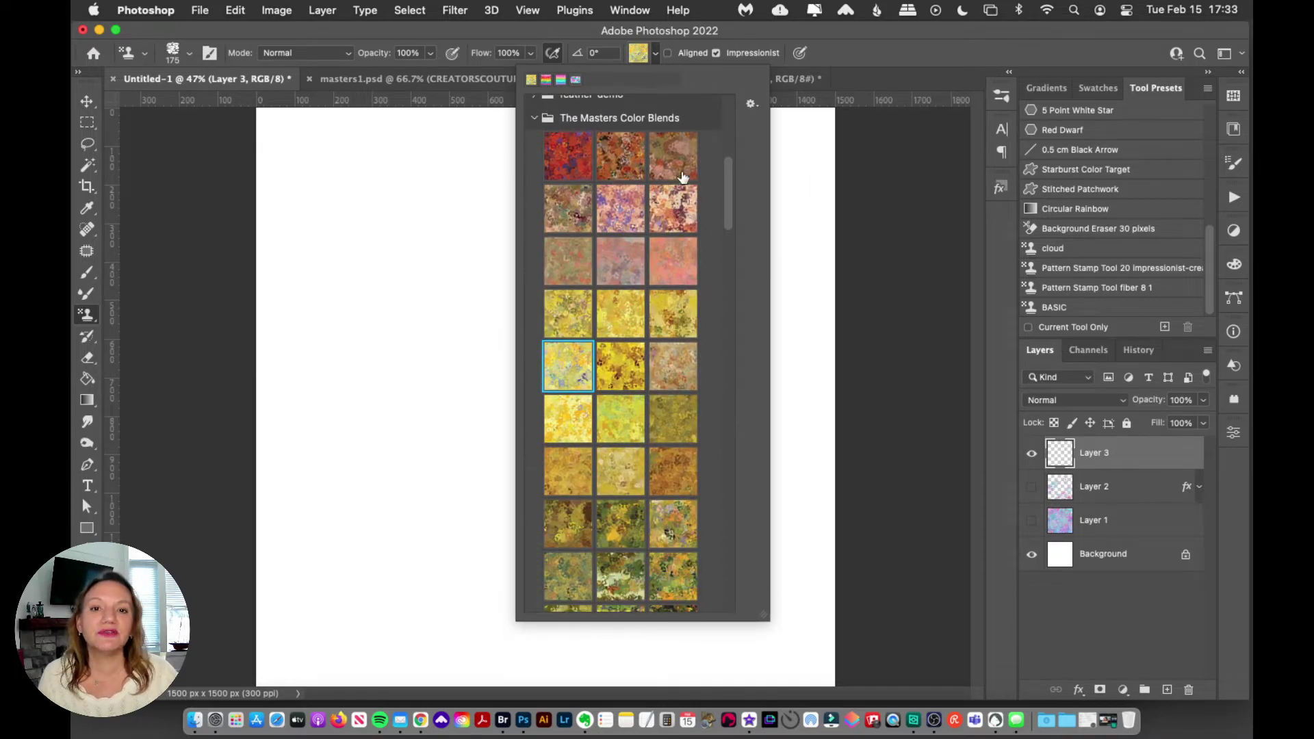
Step: Cycle the pattern picker through Small Thumbnail, Small List, Large List and Large Thumbnail, then close it
{"action": "left_click", "coordinate": [749, 106]}
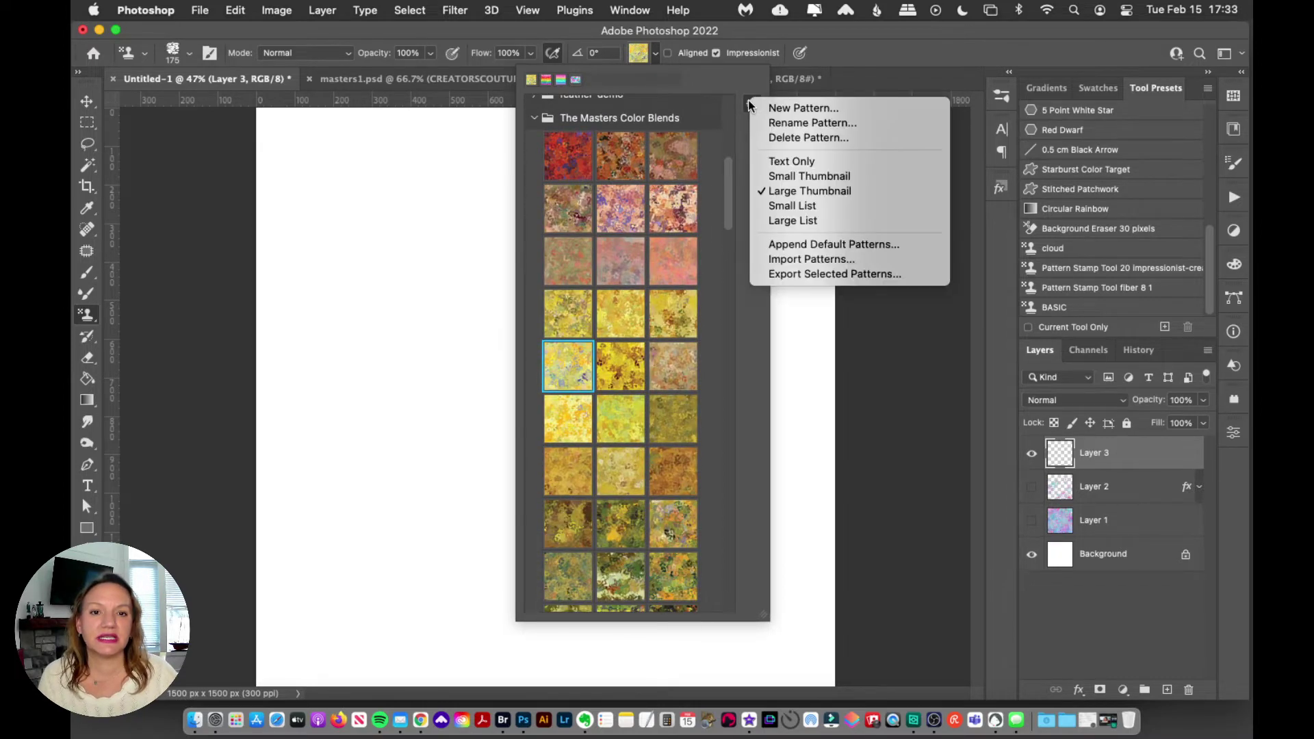
{"action": "left_click", "coordinate": [788, 177]}
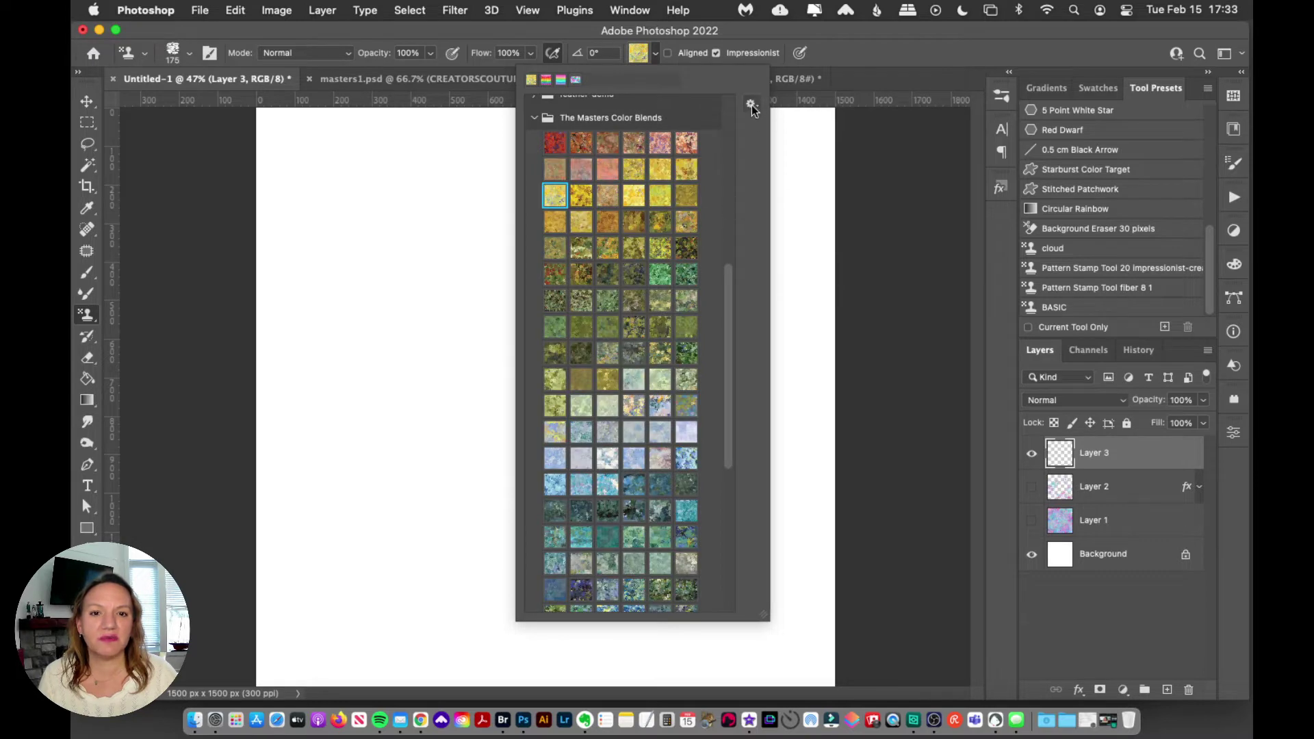
{"action": "left_click", "coordinate": [752, 105]}
{"action": "left_click", "coordinate": [779, 203]}
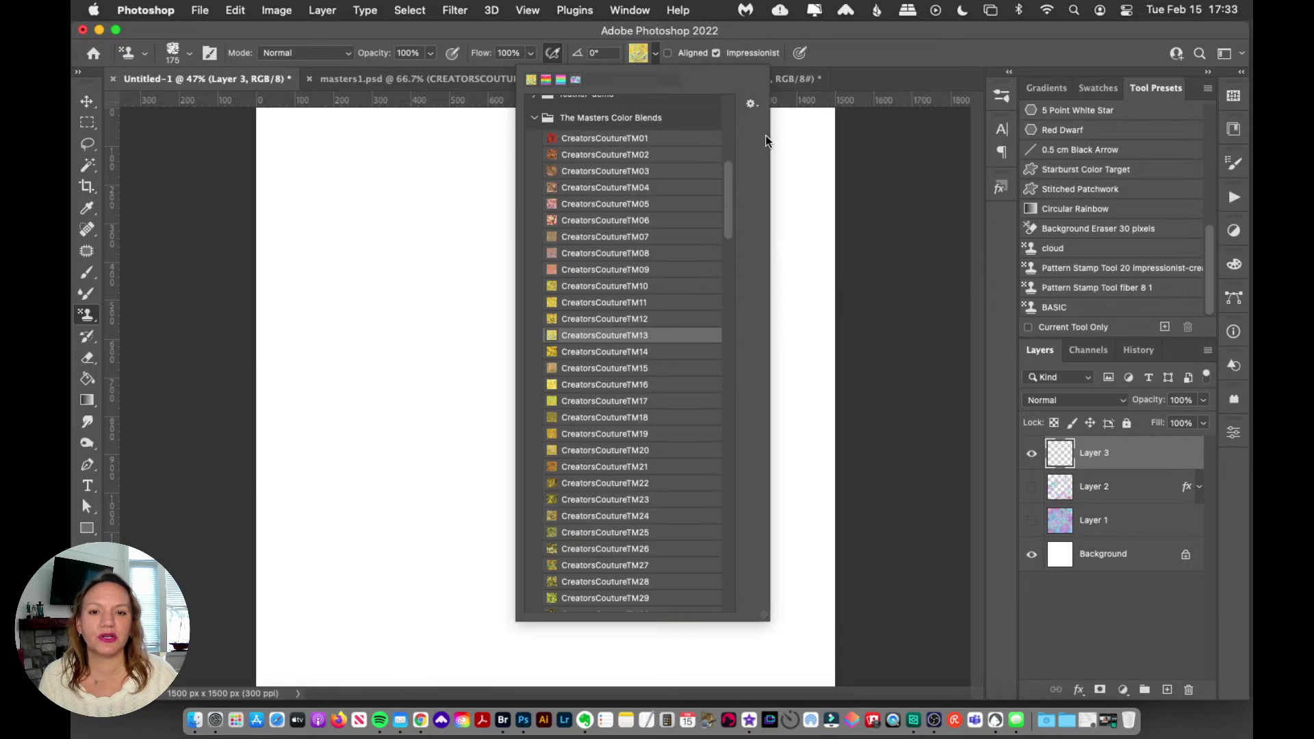
{"action": "left_click", "coordinate": [752, 104]}
{"action": "left_click", "coordinate": [780, 226]}
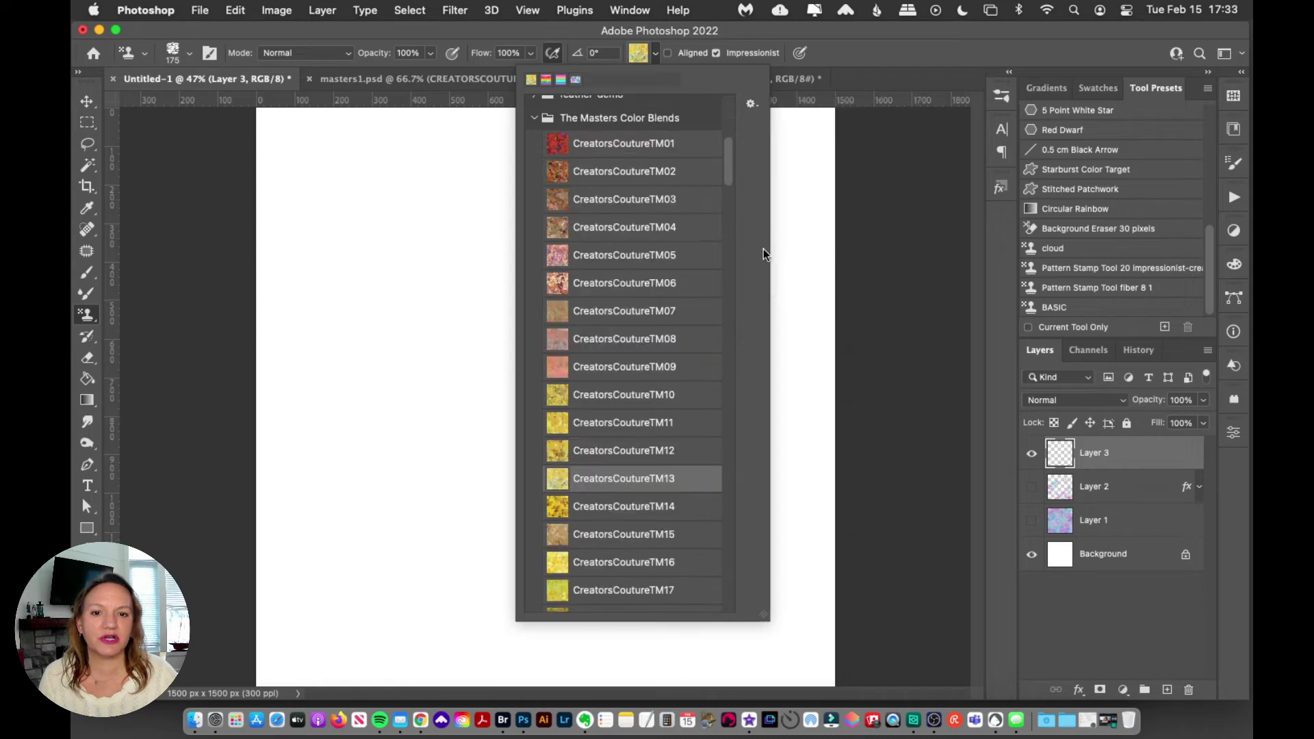
{"action": "left_click", "coordinate": [751, 105]}
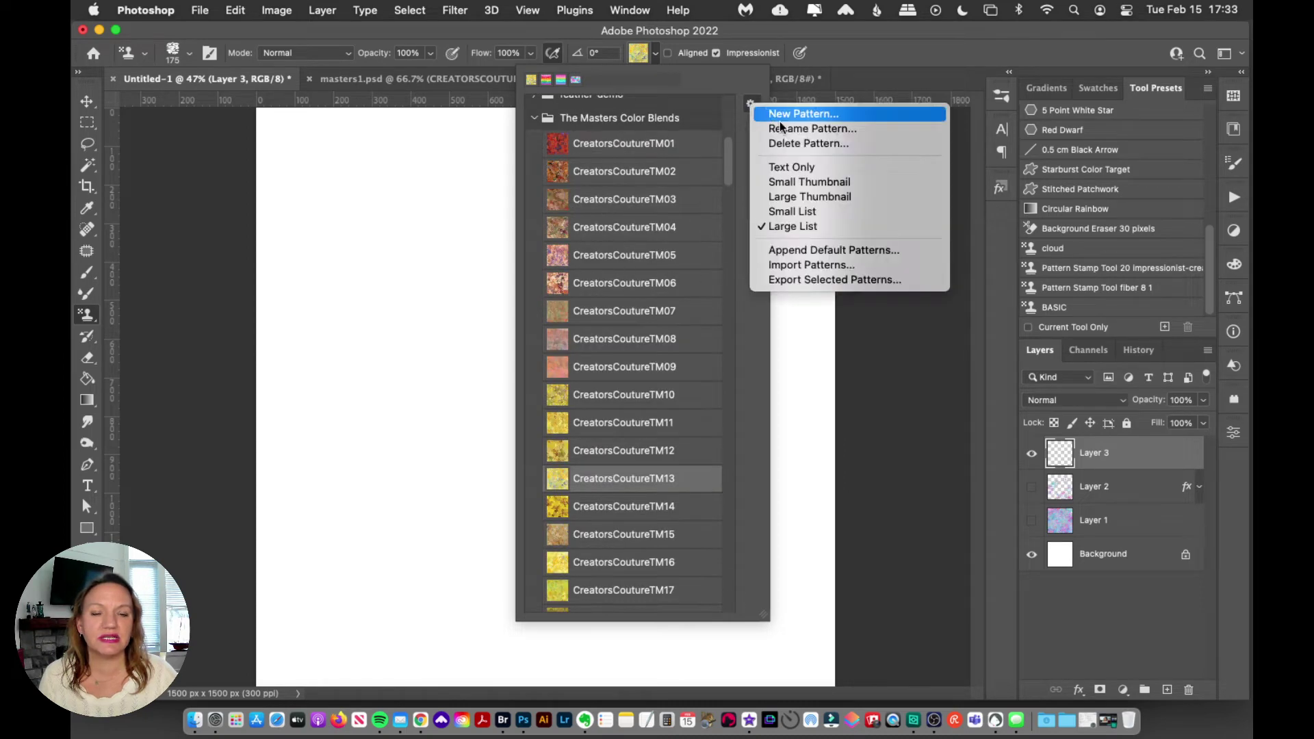
{"action": "left_click", "coordinate": [787, 197]}
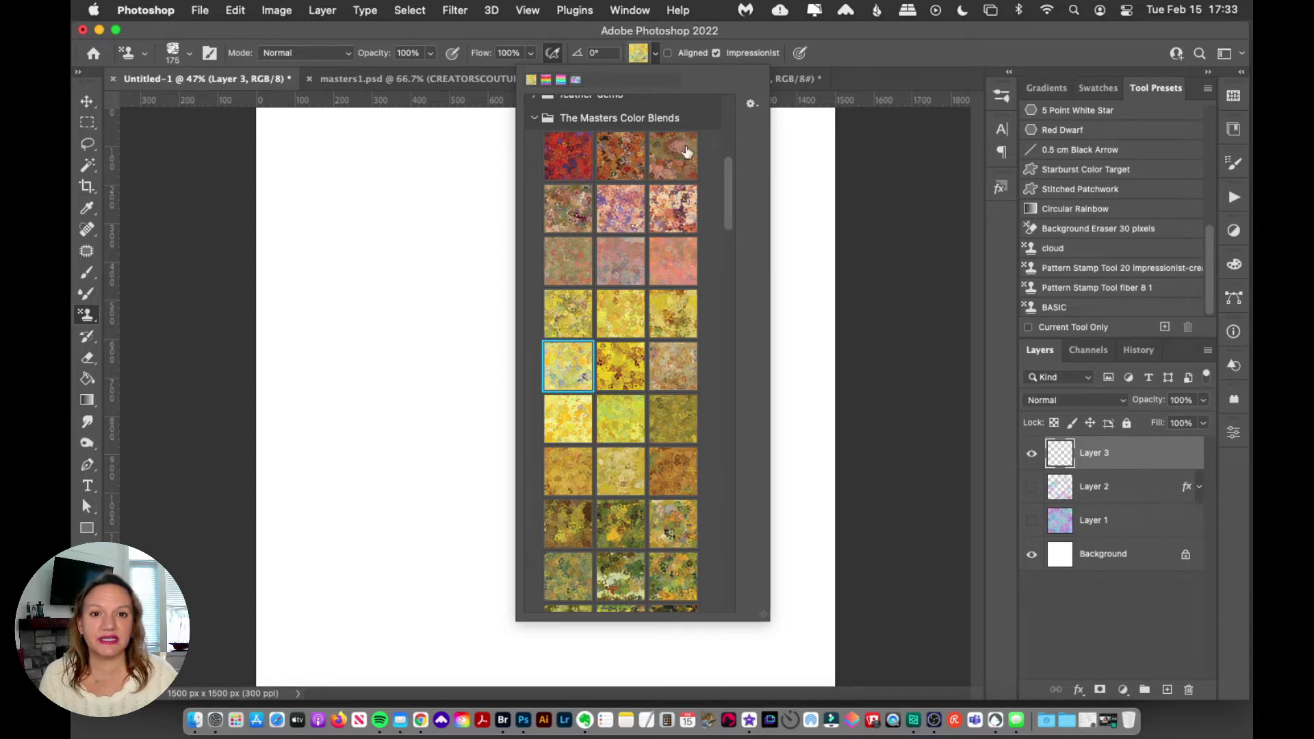
{"action": "left_click", "coordinate": [853, 58]}
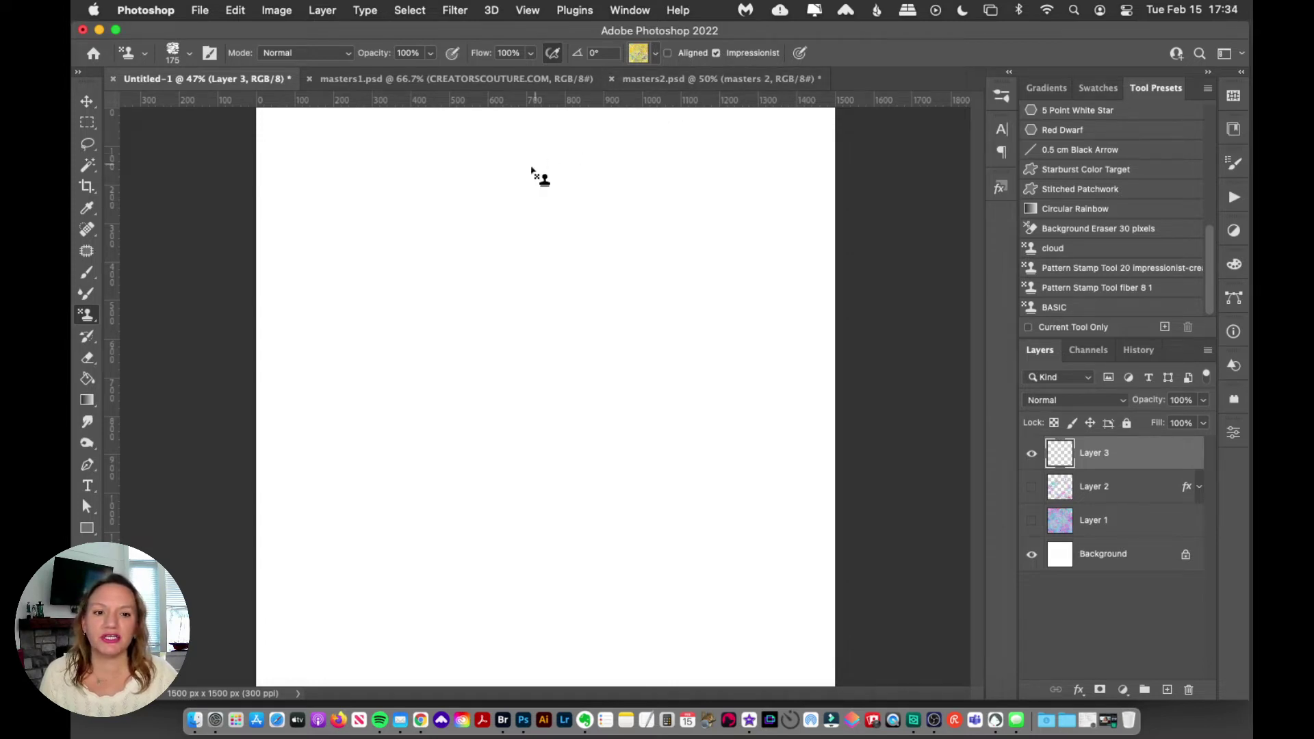
{"action": "left_click_drag", "start_coordinate": [367, 258], "coordinate": [505, 182]}
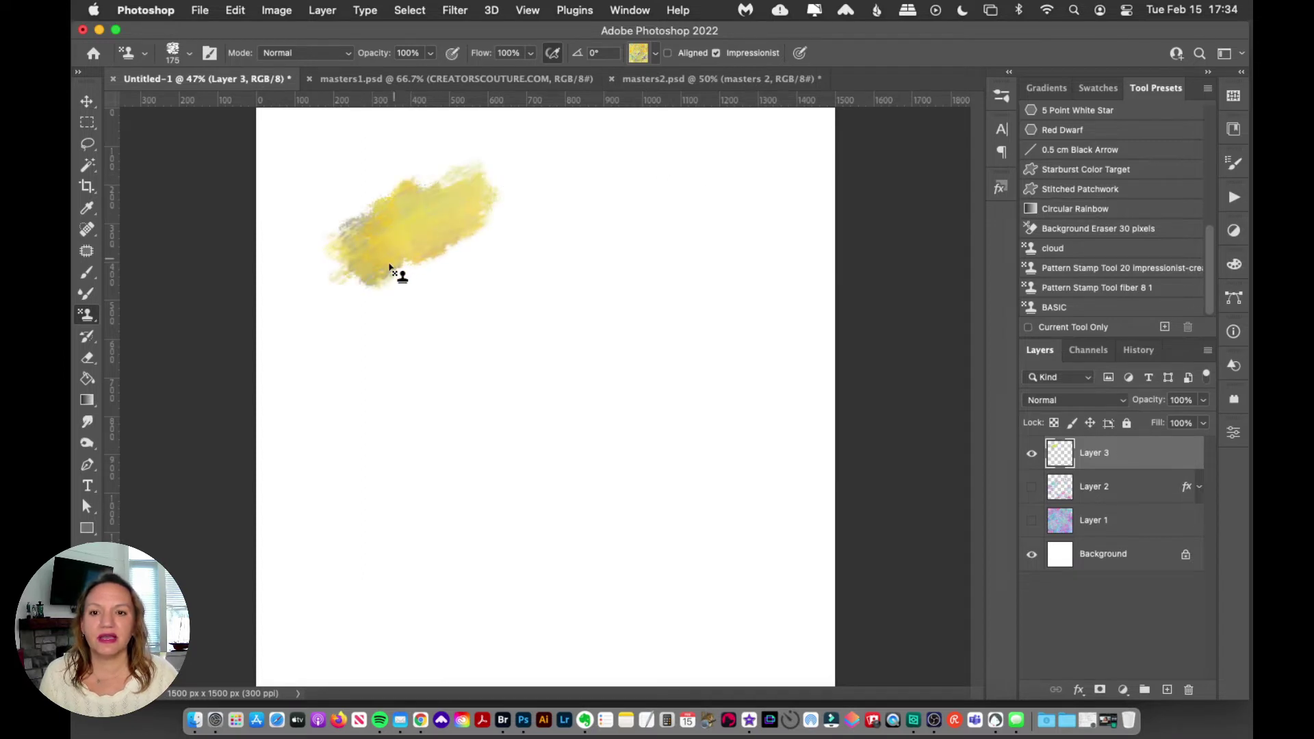
{"action": "left_click_drag", "start_coordinate": [389, 267], "coordinate": [513, 211]}
{"action": "left_click_drag", "start_coordinate": [343, 308], "coordinate": [431, 285]}
{"action": "left_click_drag", "start_coordinate": [391, 342], "coordinate": [517, 269]}
{"action": "left_click_drag", "start_coordinate": [449, 316], "coordinate": [547, 241]}
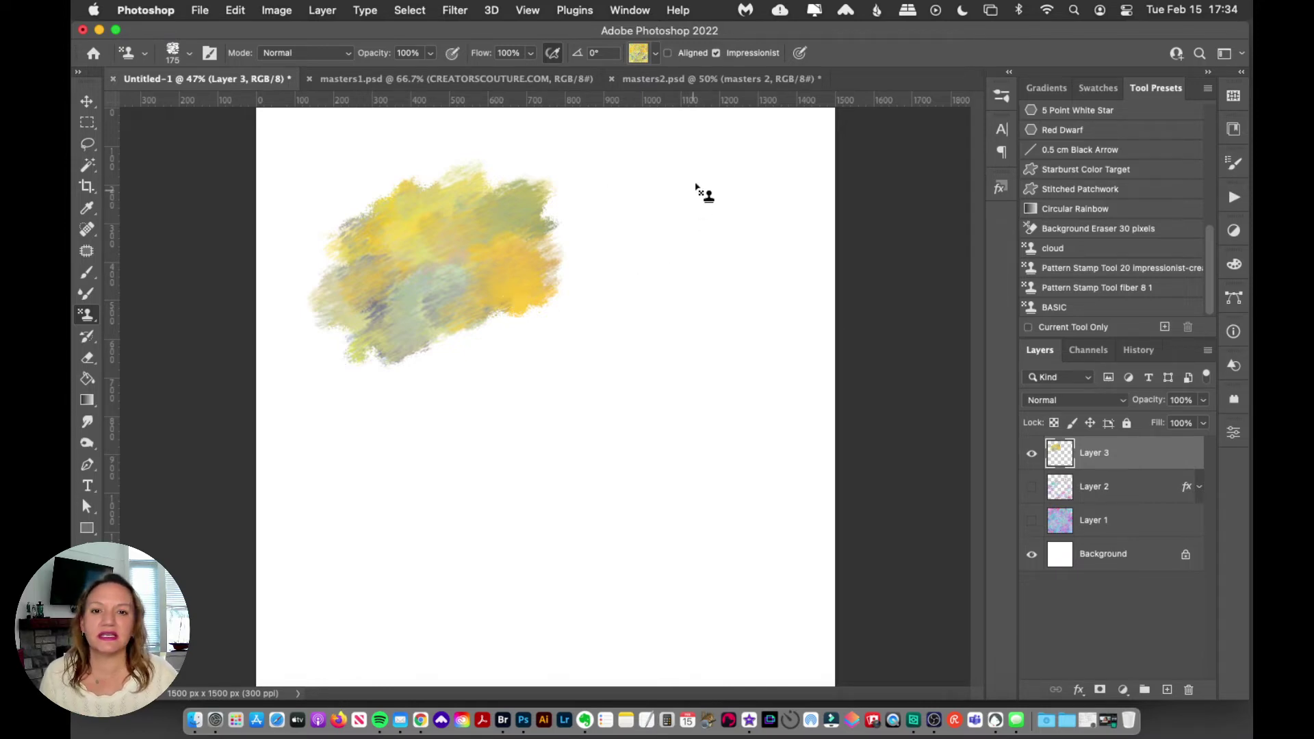
{"action": "mouse_move", "coordinate": [697, 188]}
{"action": "left_mouse_down"}
{"action": "mouse_move", "coordinate": [669, 273]}
{"action": "mouse_move", "coordinate": [730, 187]}
{"action": "mouse_move", "coordinate": [680, 296]}
{"action": "mouse_move", "coordinate": [739, 172]}
{"action": "mouse_move", "coordinate": [692, 286]}
{"action": "left_mouse_up"}
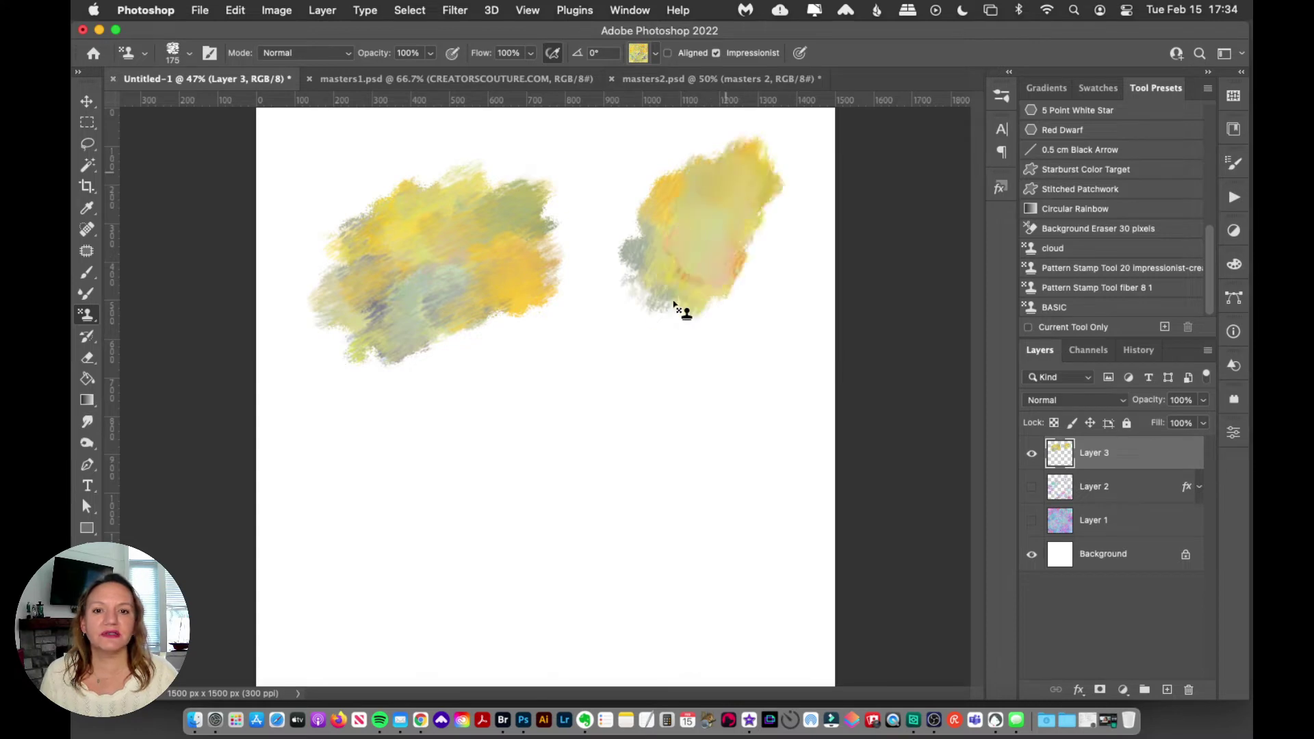
{"action": "key", "text": "super+z"}
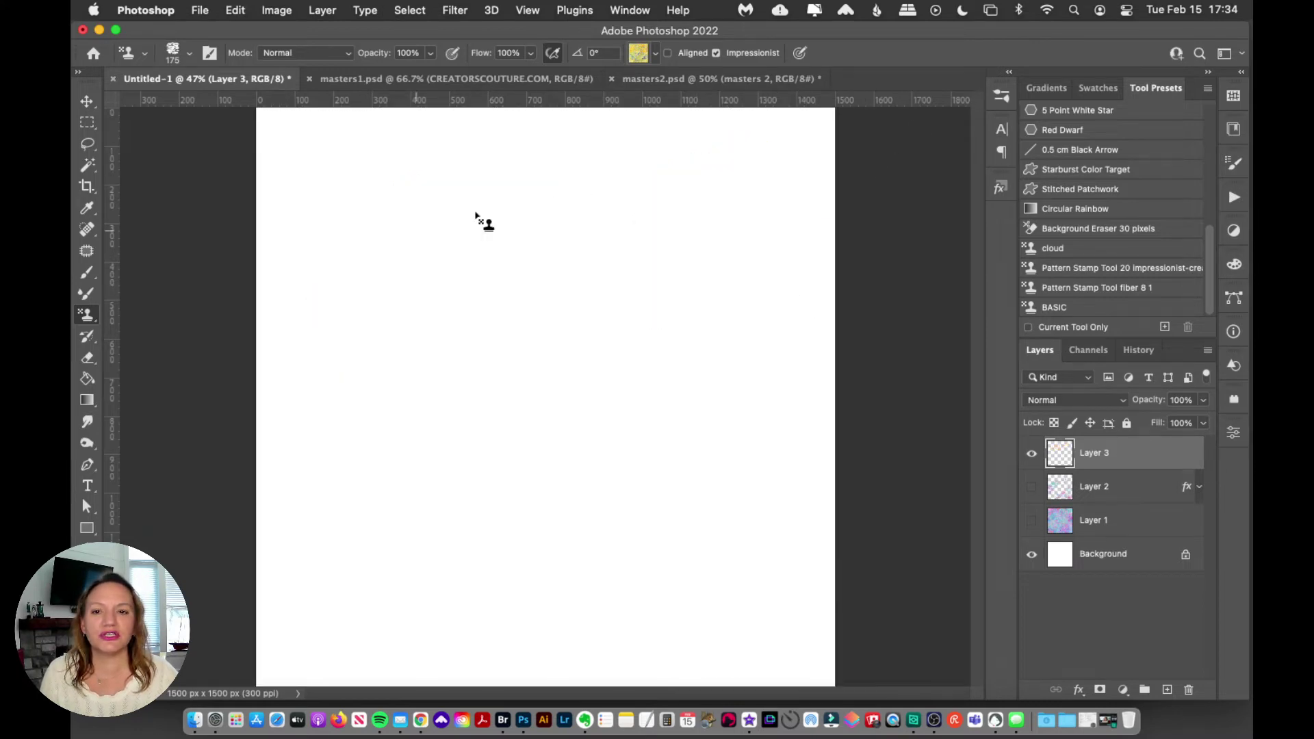
Step: Paint yellow test strokes with the 200 px second impressionist brush
{"action": "left_click", "coordinate": [1001, 95]}
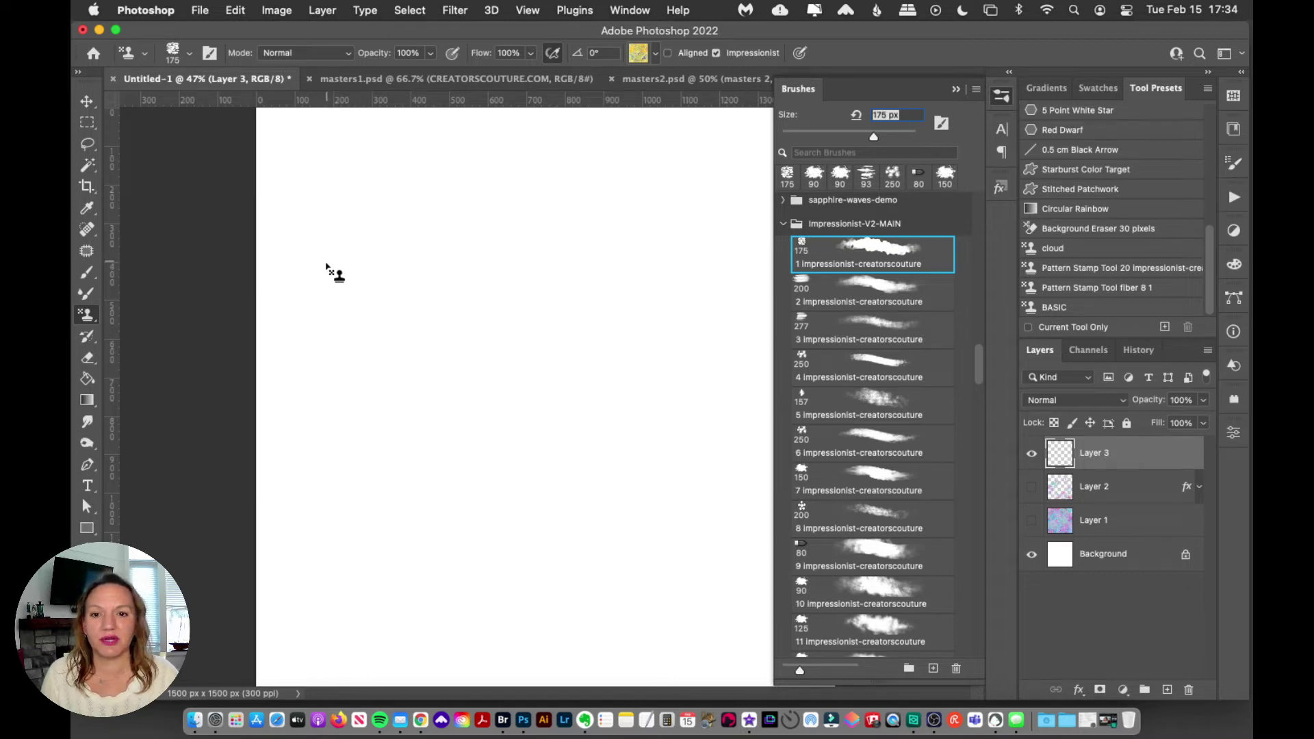
{"action": "mouse_move", "coordinate": [327, 266]}
{"action": "left_mouse_down"}
{"action": "mouse_move", "coordinate": [433, 176]}
{"action": "mouse_move", "coordinate": [366, 249]}
{"action": "mouse_move", "coordinate": [467, 176]}
{"action": "mouse_move", "coordinate": [383, 245]}
{"action": "mouse_move", "coordinate": [401, 241]}
{"action": "mouse_move", "coordinate": [479, 188]}
{"action": "left_mouse_up"}
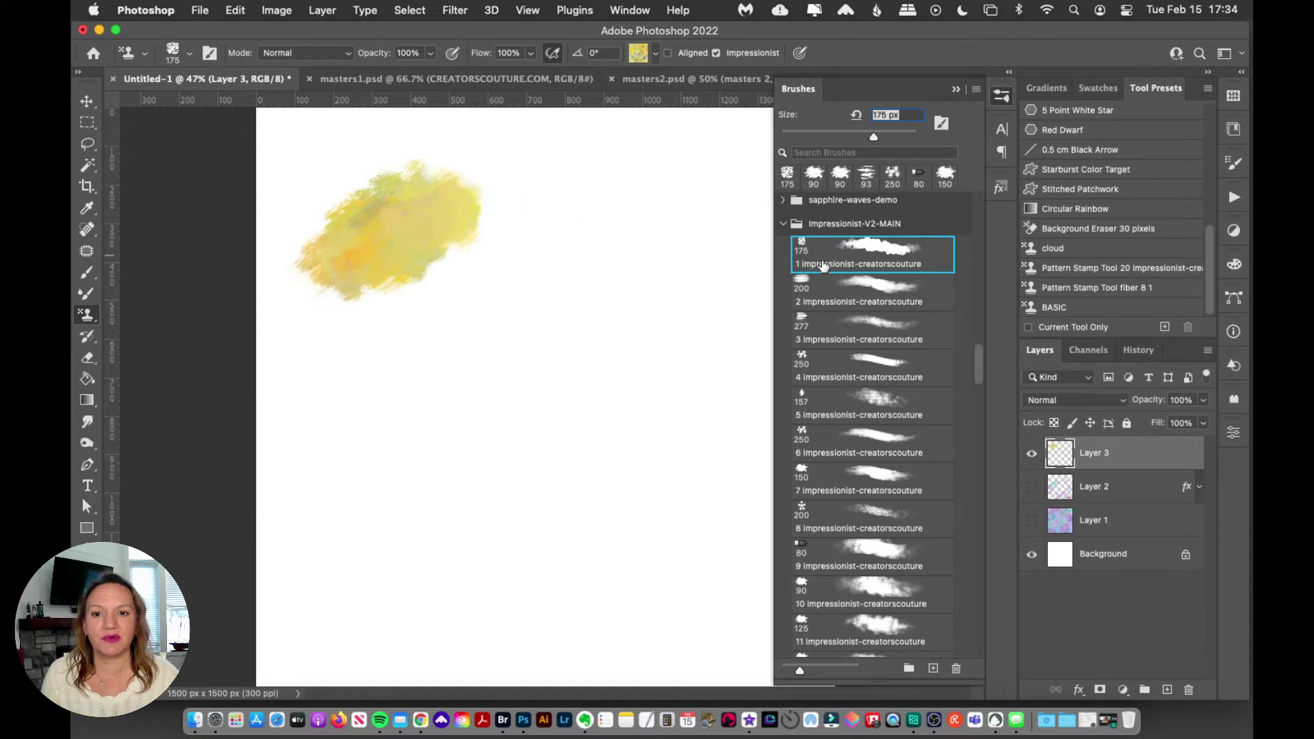
{"action": "left_click", "coordinate": [828, 286]}
{"action": "left_click_drag", "start_coordinate": [428, 367], "coordinate": [579, 249]}
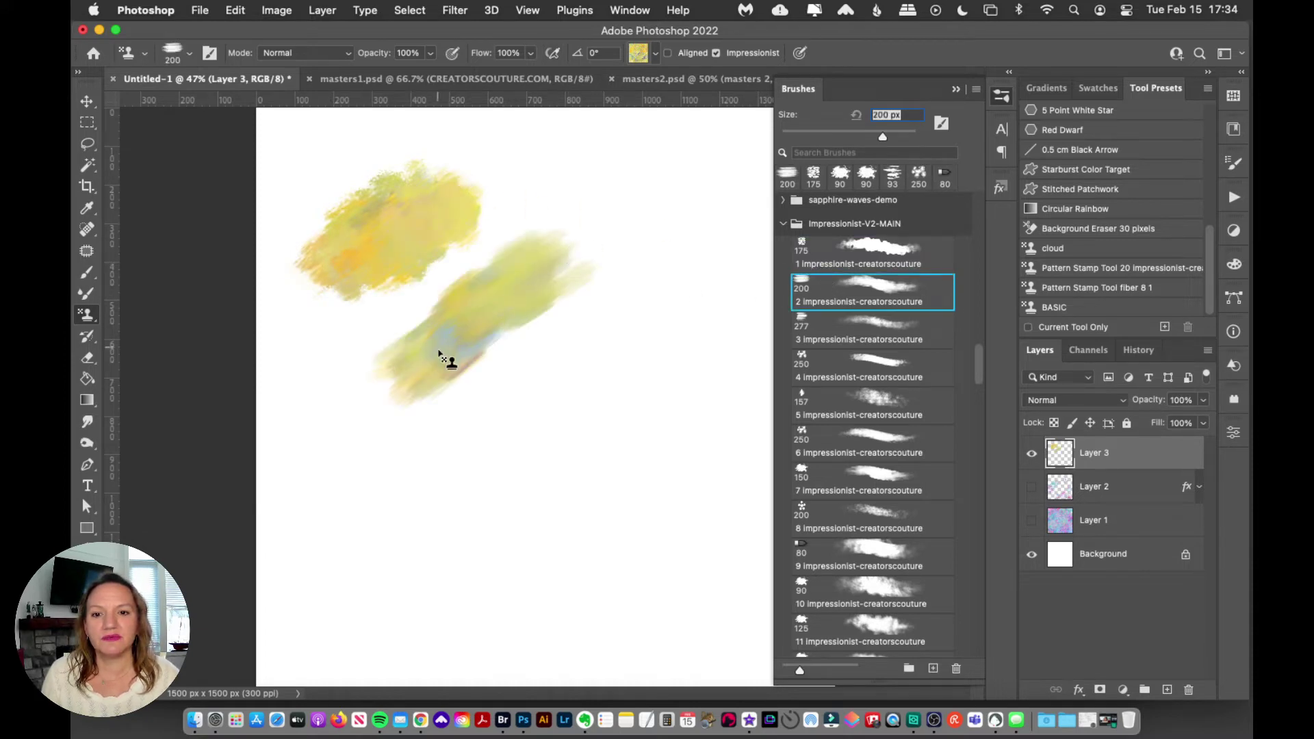
{"action": "mouse_move", "coordinate": [439, 356]}
{"action": "left_mouse_down"}
{"action": "mouse_move", "coordinate": [603, 224]}
{"action": "mouse_move", "coordinate": [452, 358]}
{"action": "mouse_move", "coordinate": [396, 378]}
{"action": "mouse_move", "coordinate": [521, 293]}
{"action": "mouse_move", "coordinate": [395, 401]}
{"action": "mouse_move", "coordinate": [616, 269]}
{"action": "left_mouse_up"}
Step: Test the 277 px brush with large yellow-green strokes, then the 125 px brush at lower right
{"action": "left_click", "coordinate": [852, 325]}
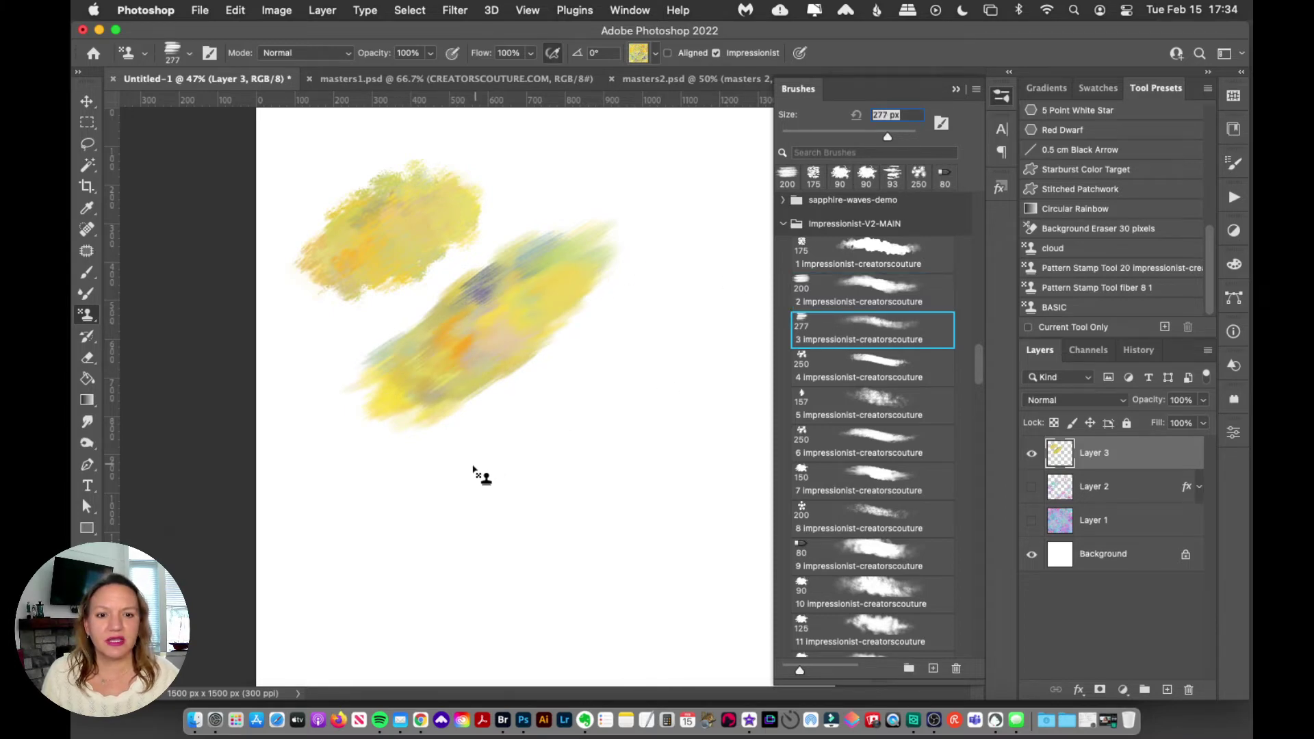
{"action": "mouse_move", "coordinate": [472, 468]}
{"action": "left_mouse_down"}
{"action": "mouse_move", "coordinate": [555, 403]}
{"action": "mouse_move", "coordinate": [483, 469]}
{"action": "mouse_move", "coordinate": [582, 415]}
{"action": "mouse_move", "coordinate": [513, 473]}
{"action": "mouse_move", "coordinate": [642, 378]}
{"action": "left_mouse_up"}
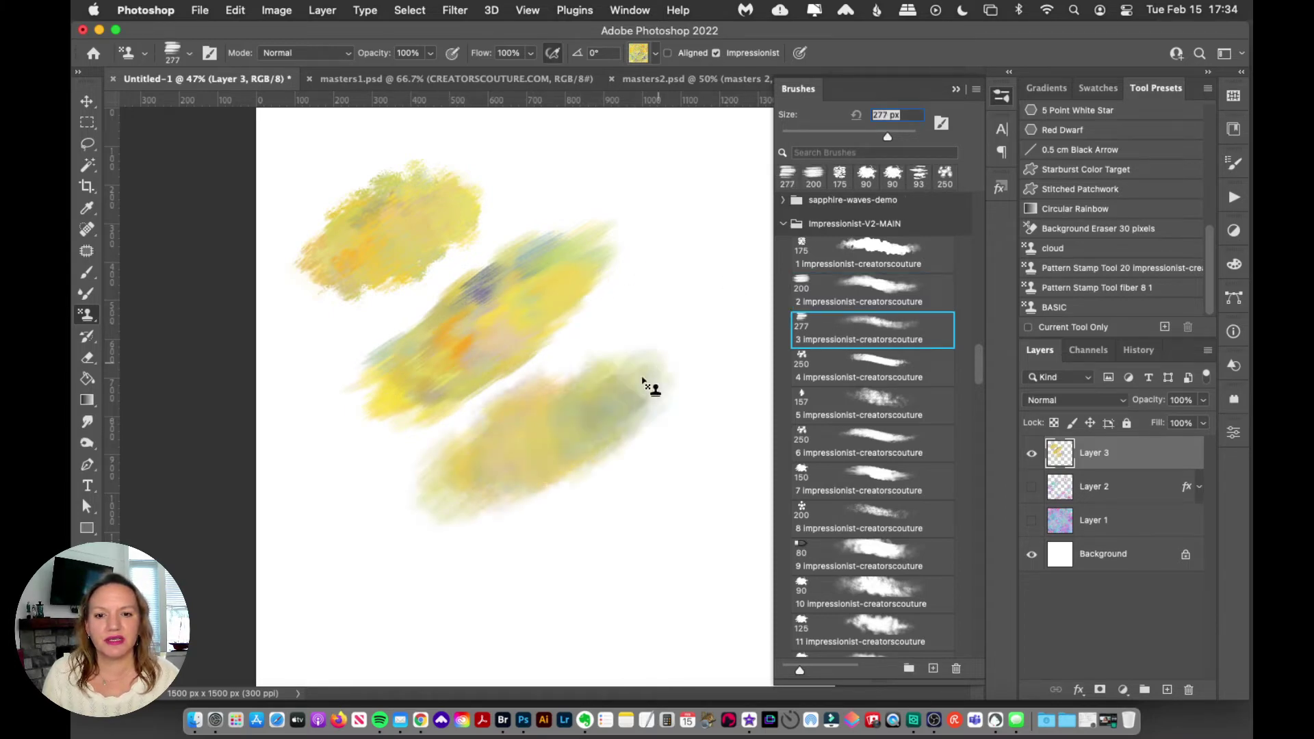
{"action": "mouse_move", "coordinate": [548, 463]}
{"action": "left_mouse_down"}
{"action": "mouse_move", "coordinate": [568, 470]}
{"action": "mouse_move", "coordinate": [692, 372]}
{"action": "left_mouse_up"}
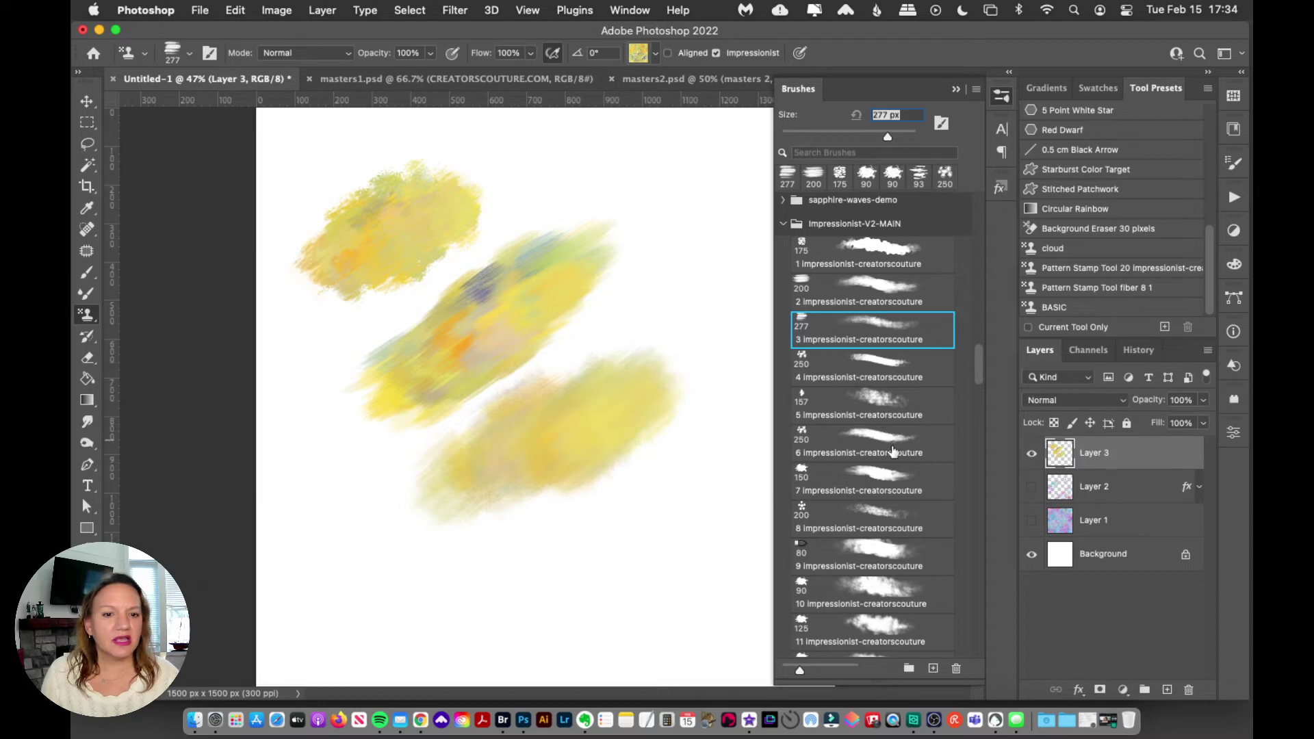
{"action": "scroll", "coordinate": [977, 371], "scroll_direction": "down", "scroll_amount": 3}
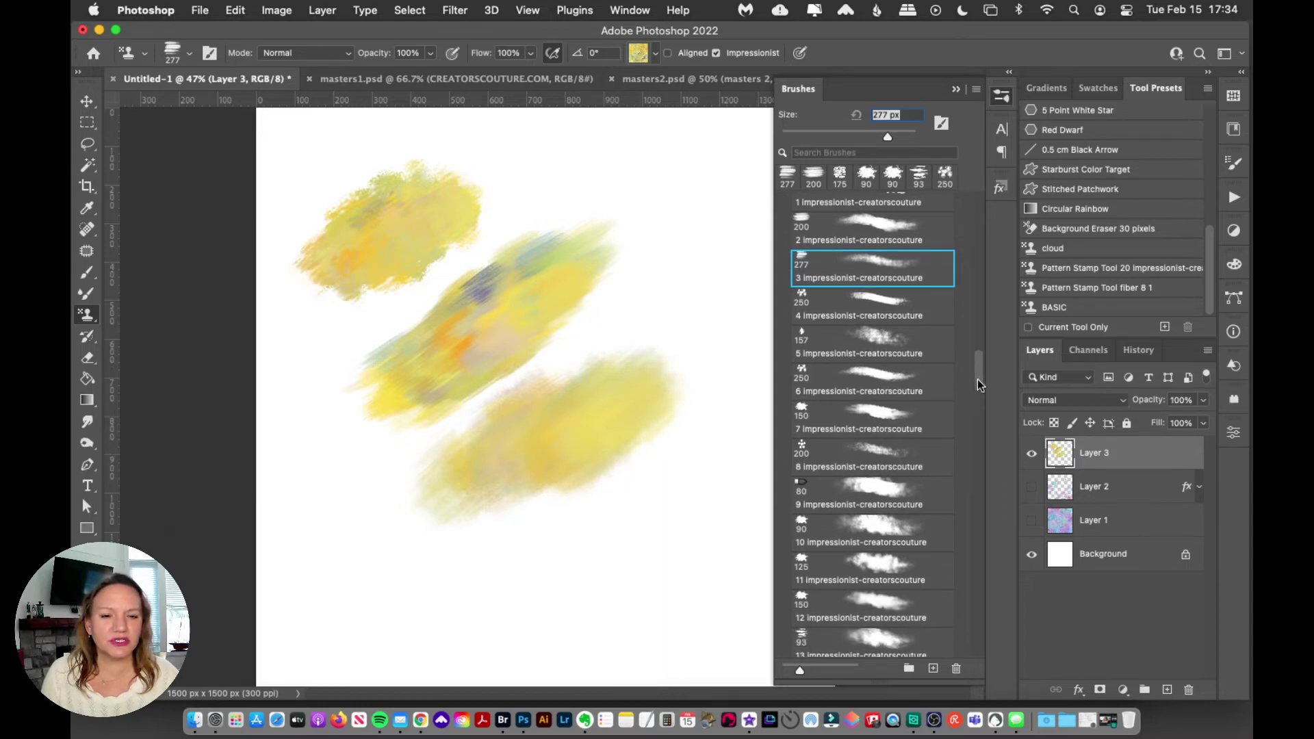
{"action": "scroll", "coordinate": [977, 384], "scroll_direction": "down", "scroll_amount": 5}
{"action": "left_click", "coordinate": [859, 455]}
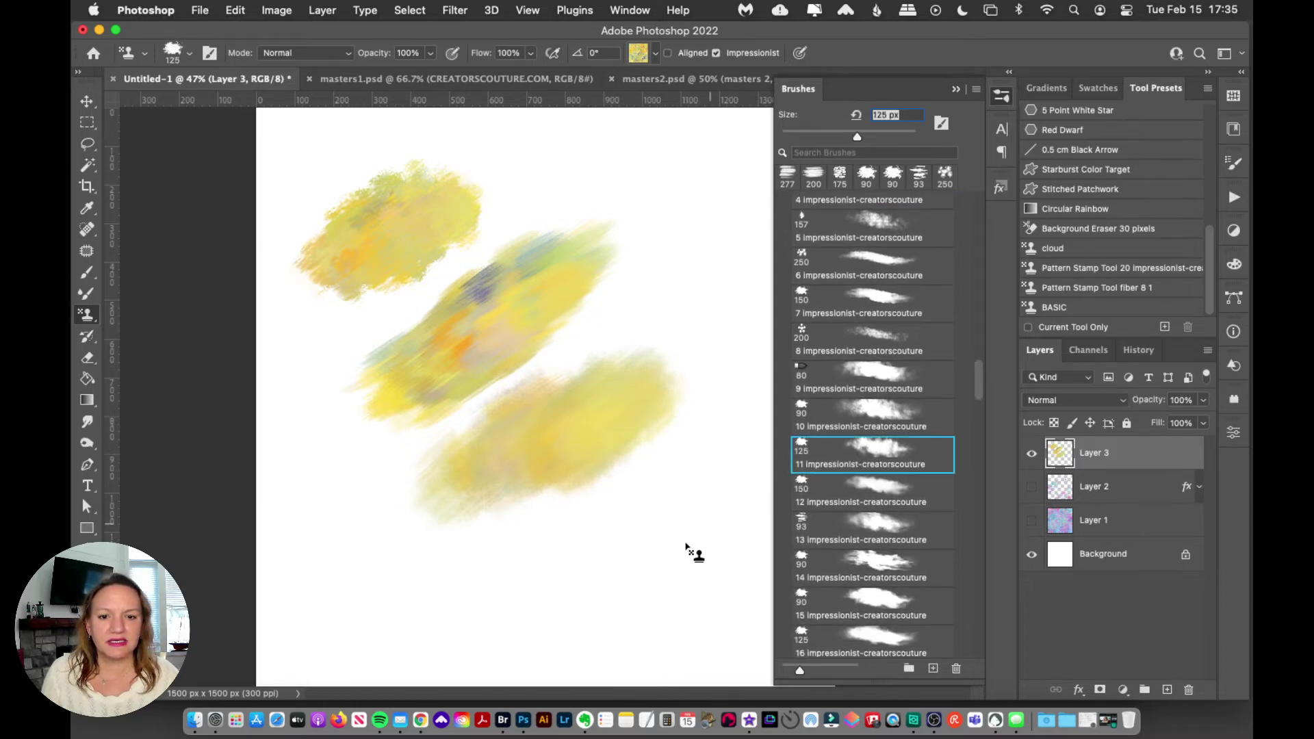
{"action": "mouse_move", "coordinate": [686, 545]}
{"action": "left_mouse_down"}
{"action": "mouse_move", "coordinate": [694, 579]}
{"action": "mouse_move", "coordinate": [713, 592]}
{"action": "mouse_move", "coordinate": [701, 626]}
{"action": "left_mouse_up"}
Step: Clear Layer 3 and try test strokes with the 150 px impressionist brush, undoing them
{"action": "key", "text": "super+a"}
{"action": "key", "text": "Delete"}
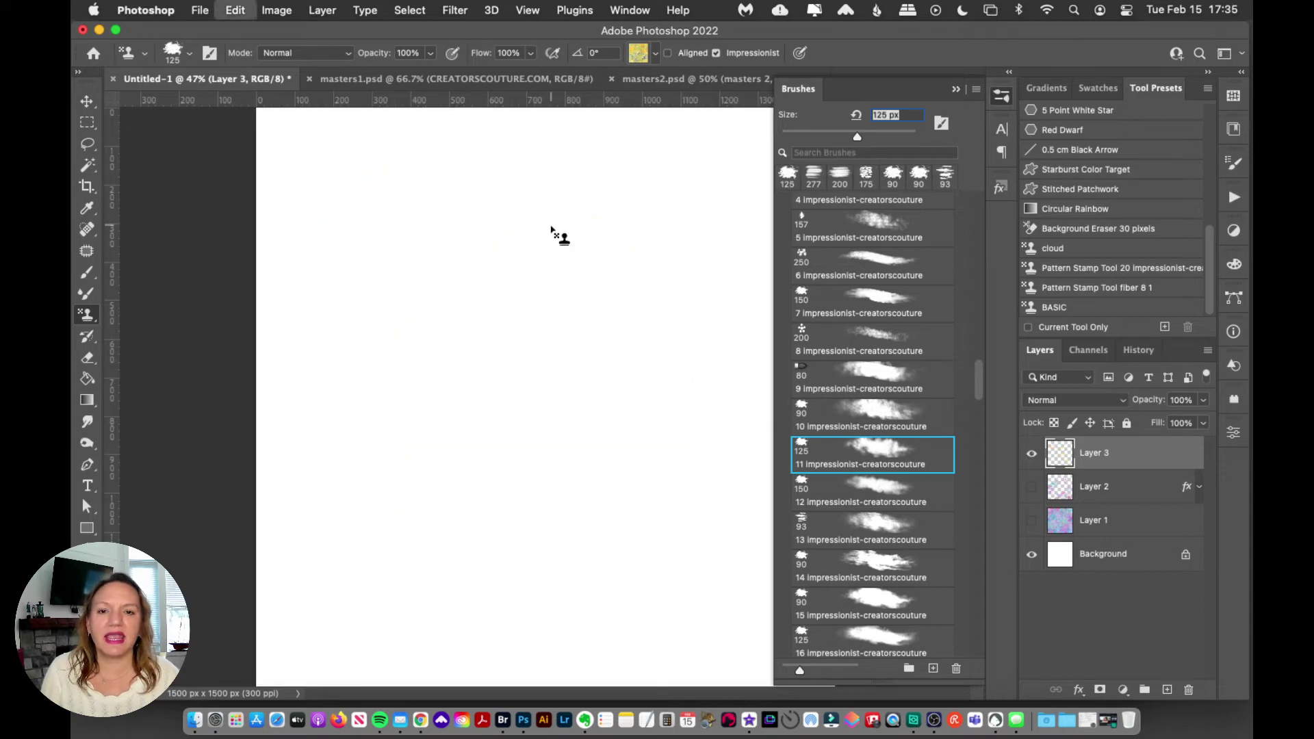
{"action": "mouse_move", "coordinate": [552, 228]}
{"action": "left_mouse_down"}
{"action": "mouse_move", "coordinate": [609, 199]}
{"action": "mouse_move", "coordinate": [576, 254]}
{"action": "mouse_move", "coordinate": [647, 270]}
{"action": "mouse_move", "coordinate": [684, 328]}
{"action": "left_mouse_up"}
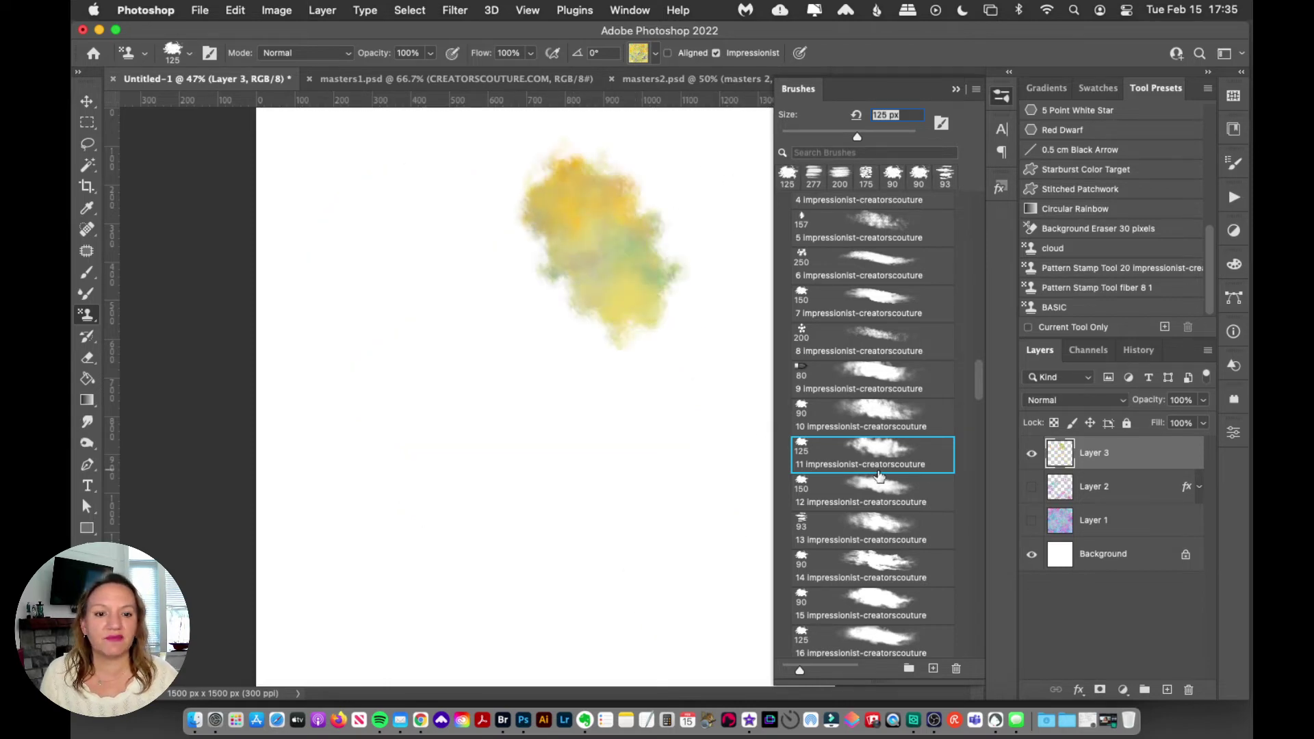
{"action": "key", "text": "Delete"}
{"action": "left_click", "coordinate": [873, 494]}
{"action": "mouse_move", "coordinate": [495, 248]}
{"action": "left_mouse_down"}
{"action": "mouse_move", "coordinate": [430, 311]}
{"action": "mouse_move", "coordinate": [479, 298]}
{"action": "left_mouse_up"}
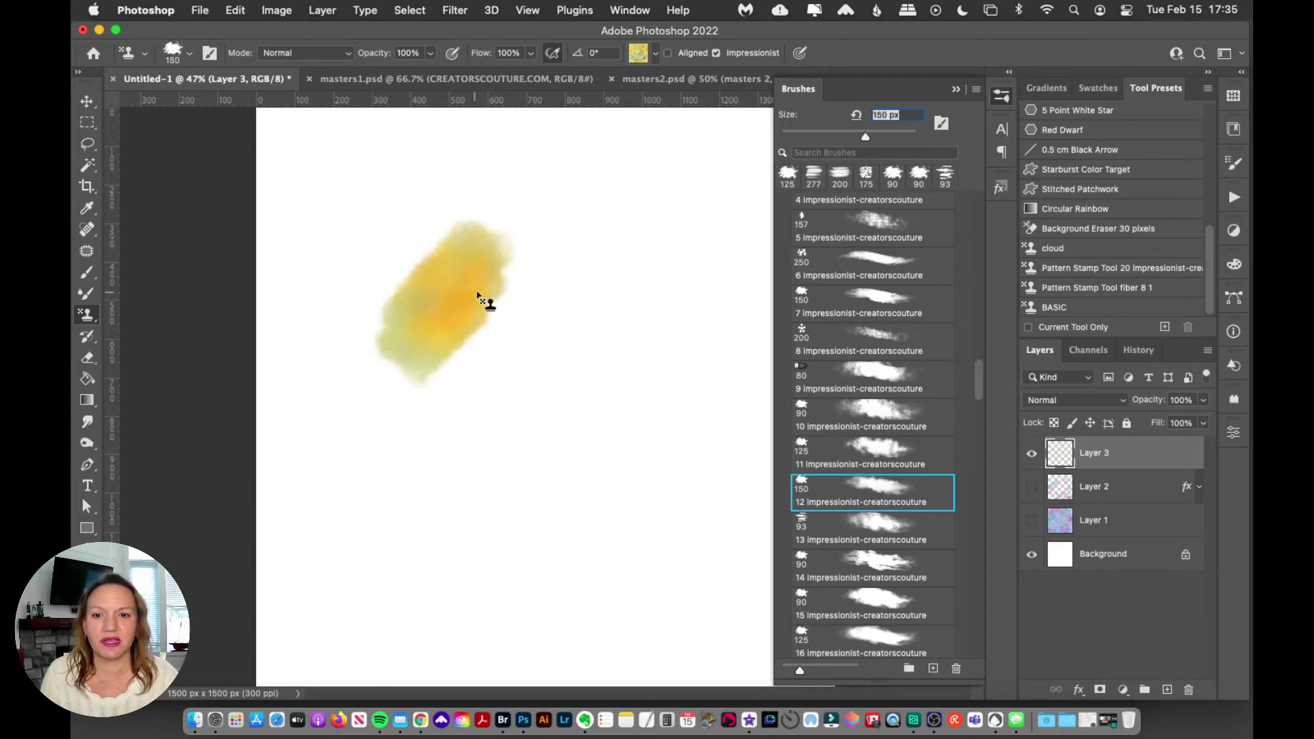
{"action": "key", "text": "Delete"}
Step: Stamp a yellow-green dab near the top, then a short yellow stroke at lower left with the 90 px brush
{"action": "mouse_move", "coordinate": [592, 188]}
{"action": "left_mouse_down"}
{"action": "mouse_move", "coordinate": [546, 235]}
{"action": "mouse_move", "coordinate": [595, 240]}
{"action": "mouse_move", "coordinate": [569, 281]}
{"action": "mouse_move", "coordinate": [616, 312]}
{"action": "left_mouse_up"}
{"action": "left_click", "coordinate": [863, 558]}
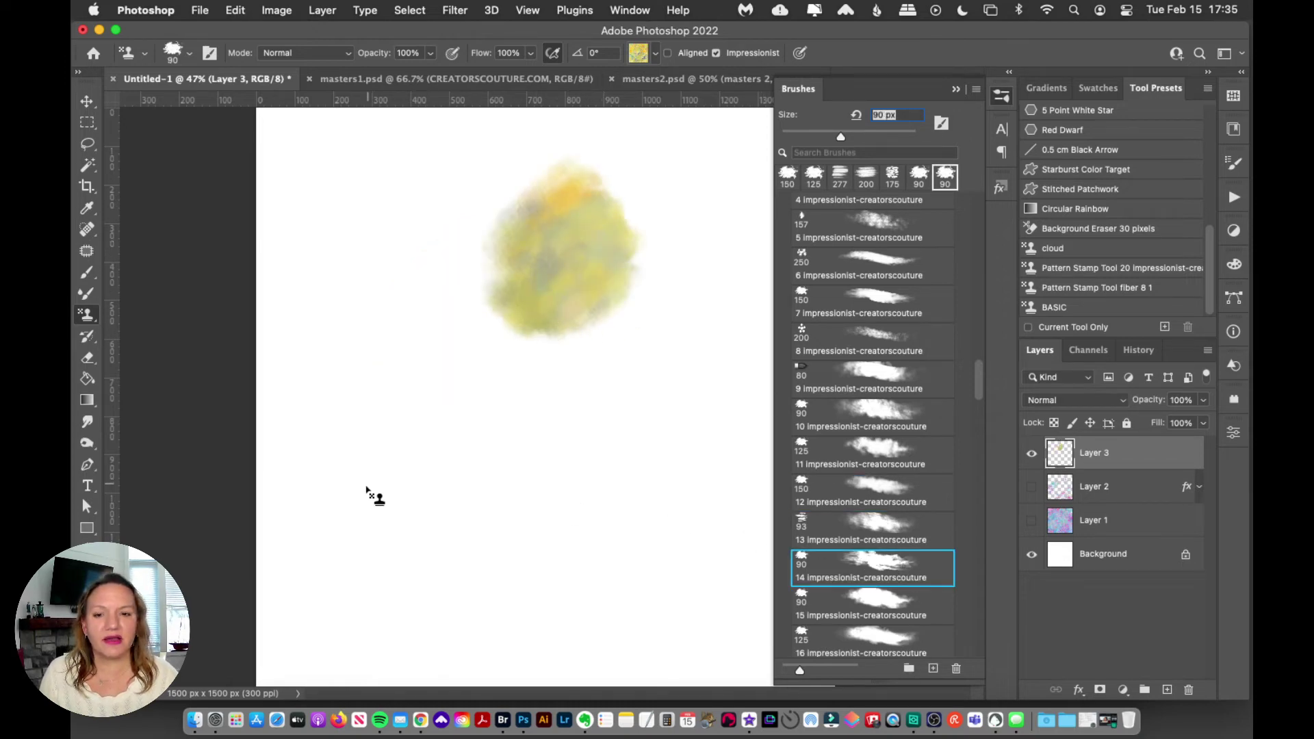
{"action": "left_click_drag", "start_coordinate": [358, 502], "coordinate": [448, 427]}
{"action": "key", "text": "super+z"}
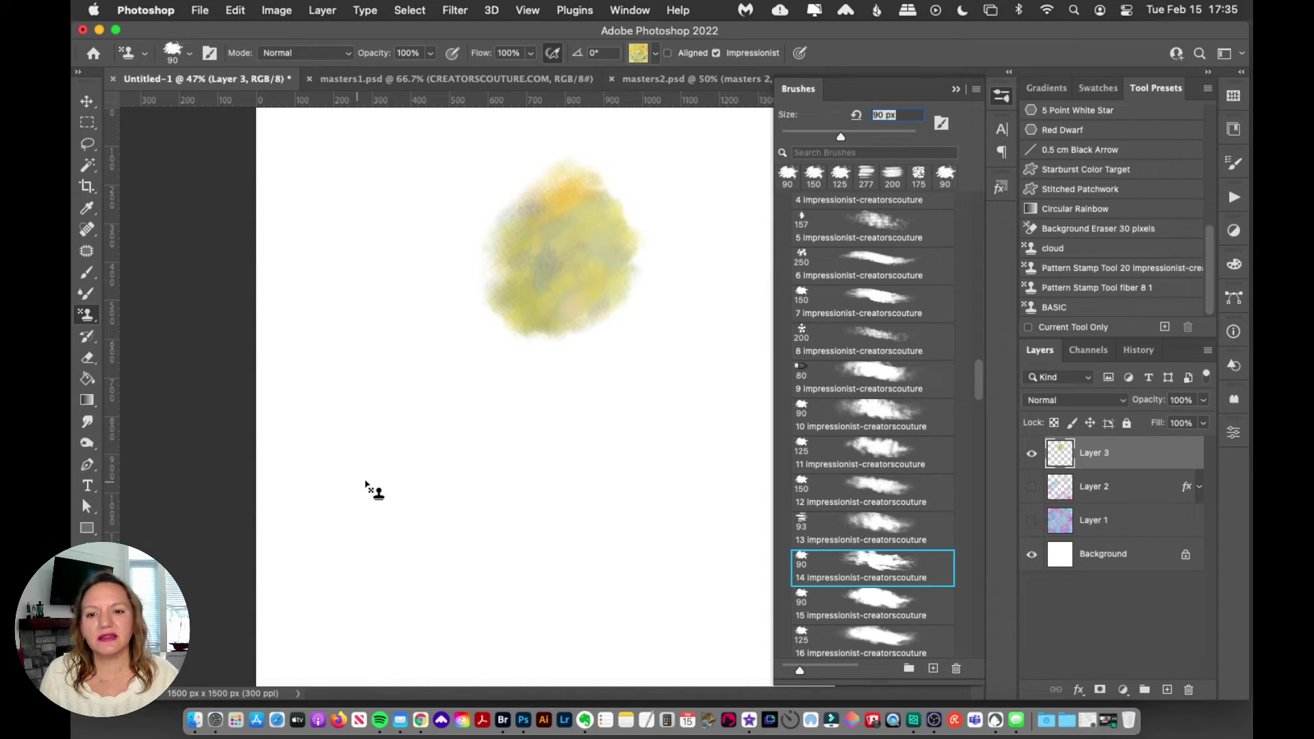
{"action": "mouse_move", "coordinate": [366, 482]}
{"action": "left_mouse_down"}
{"action": "mouse_move", "coordinate": [504, 363]}
{"action": "mouse_move", "coordinate": [361, 481]}
{"action": "mouse_move", "coordinate": [462, 401]}
{"action": "left_mouse_up"}
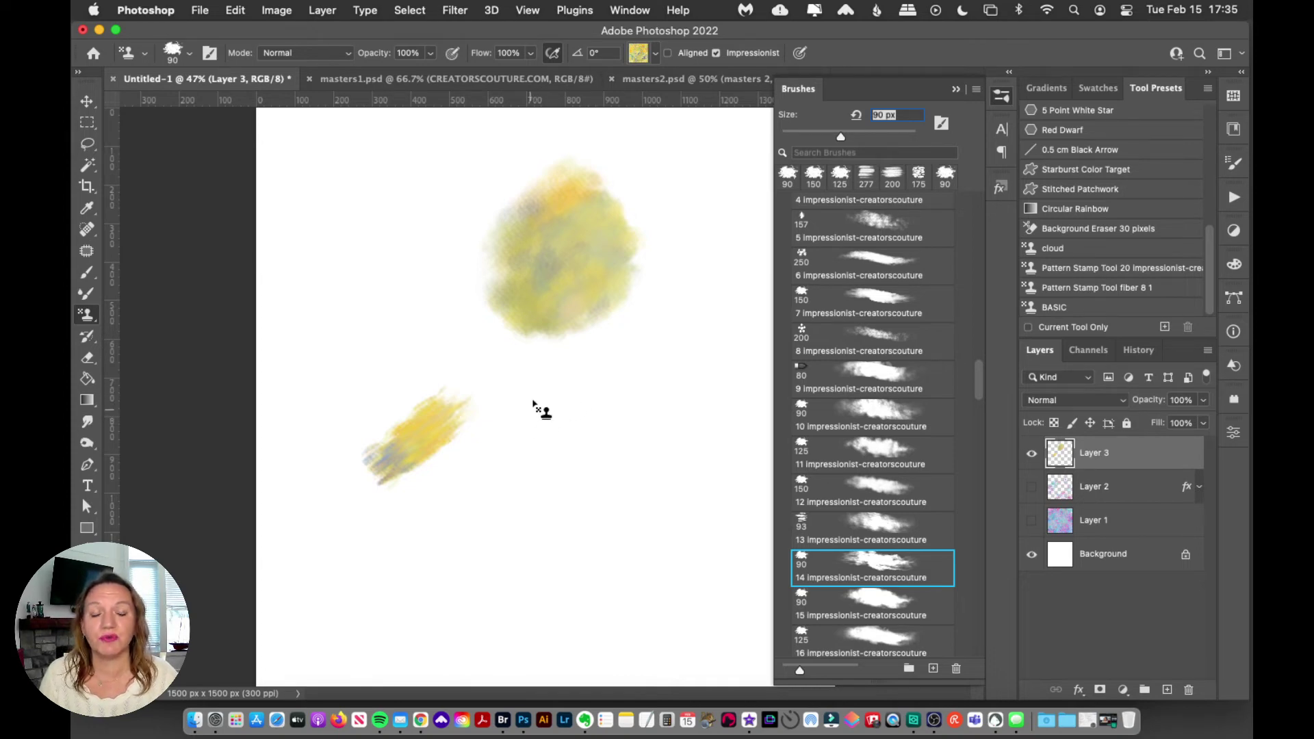
Step: Undo the strokes and paint several yellow test strokes, stepping to the next brush preset
{"action": "key", "text": "super+z"}
{"action": "key", "text": "super+z"}
{"action": "mouse_move", "coordinate": [411, 331]}
{"action": "left_mouse_down"}
{"action": "mouse_move", "coordinate": [508, 244]}
{"action": "mouse_move", "coordinate": [415, 316]}
{"action": "mouse_move", "coordinate": [573, 226]}
{"action": "mouse_move", "coordinate": [500, 253]}
{"action": "mouse_move", "coordinate": [415, 314]}
{"action": "mouse_move", "coordinate": [560, 228]}
{"action": "mouse_move", "coordinate": [419, 315]}
{"action": "mouse_move", "coordinate": [548, 236]}
{"action": "left_mouse_up"}
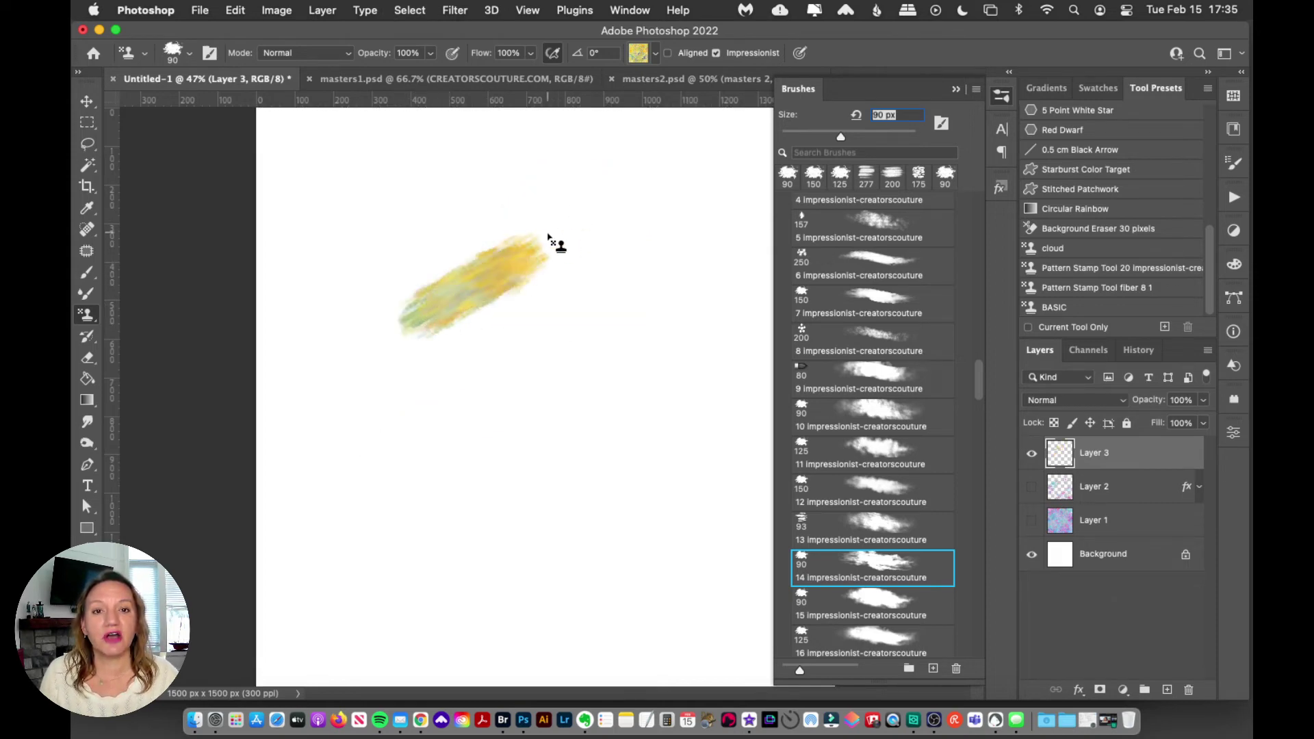
{"action": "left_click_drag", "start_coordinate": [408, 422], "coordinate": [628, 260]}
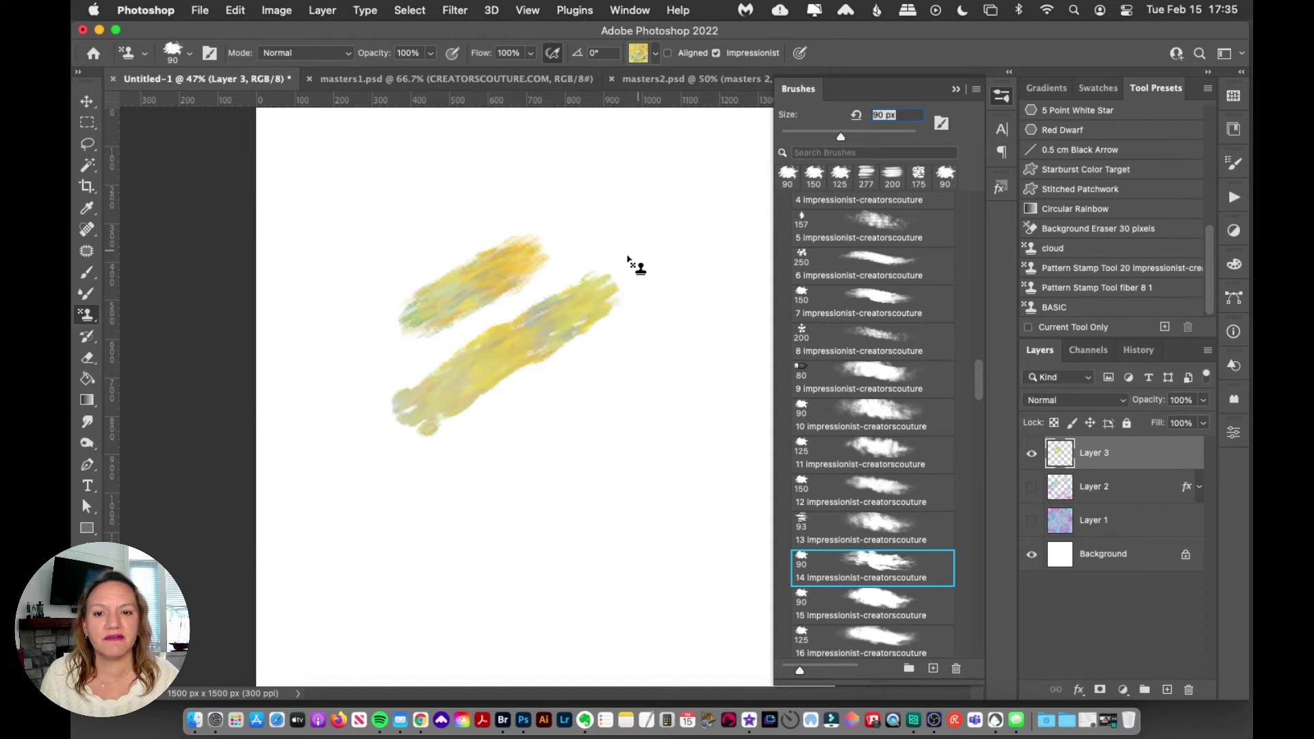
{"action": "mouse_move", "coordinate": [440, 413]}
{"action": "left_mouse_down"}
{"action": "mouse_move", "coordinate": [554, 358]}
{"action": "mouse_move", "coordinate": [640, 289]}
{"action": "left_mouse_up"}
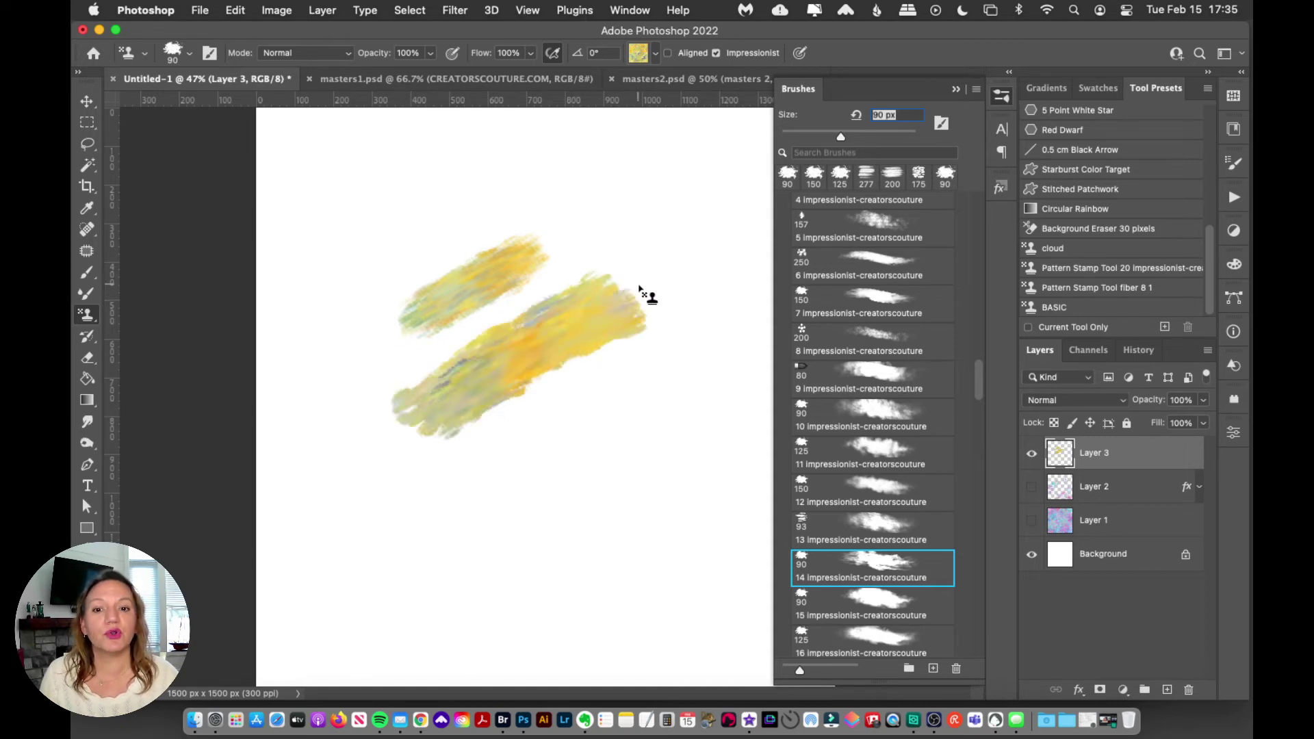
{"action": "key", "text": "period"}
{"action": "left_click_drag", "start_coordinate": [497, 508], "coordinate": [650, 414]}
Step: Step to the 125 px brush, clear Layer 3, and scrub a large yellow blob near the upper left
{"action": "scroll", "coordinate": [980, 381], "scroll_direction": "down", "scroll_amount": 5}
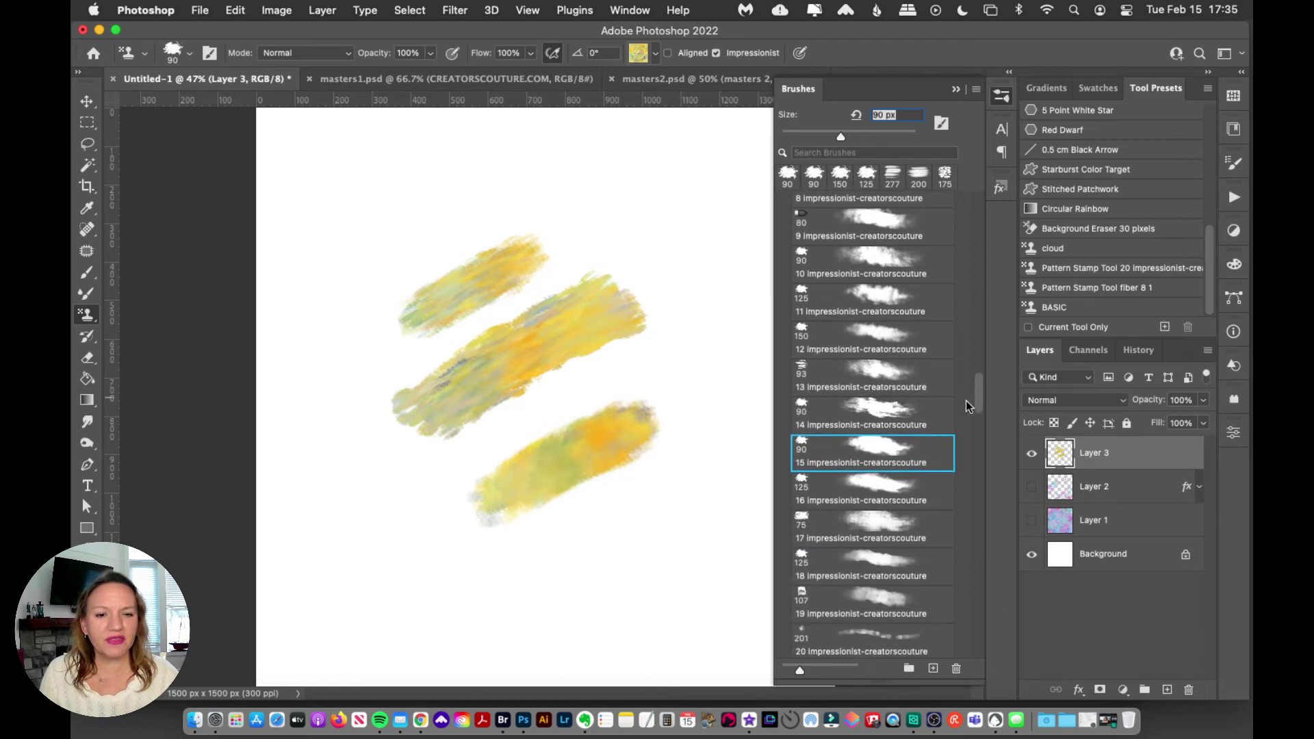
{"action": "key", "text": "period"}
{"action": "mouse_move", "coordinate": [312, 419]}
{"action": "left_mouse_down"}
{"action": "mouse_move", "coordinate": [346, 287]}
{"action": "mouse_move", "coordinate": [312, 414]}
{"action": "mouse_move", "coordinate": [352, 390]}
{"action": "left_mouse_up"}
{"action": "key", "text": "BackSpace"}
{"action": "mouse_move", "coordinate": [473, 196]}
{"action": "left_mouse_down"}
{"action": "mouse_move", "coordinate": [431, 261]}
{"action": "mouse_move", "coordinate": [513, 241]}
{"action": "mouse_move", "coordinate": [516, 281]}
{"action": "mouse_move", "coordinate": [488, 329]}
{"action": "left_mouse_up"}
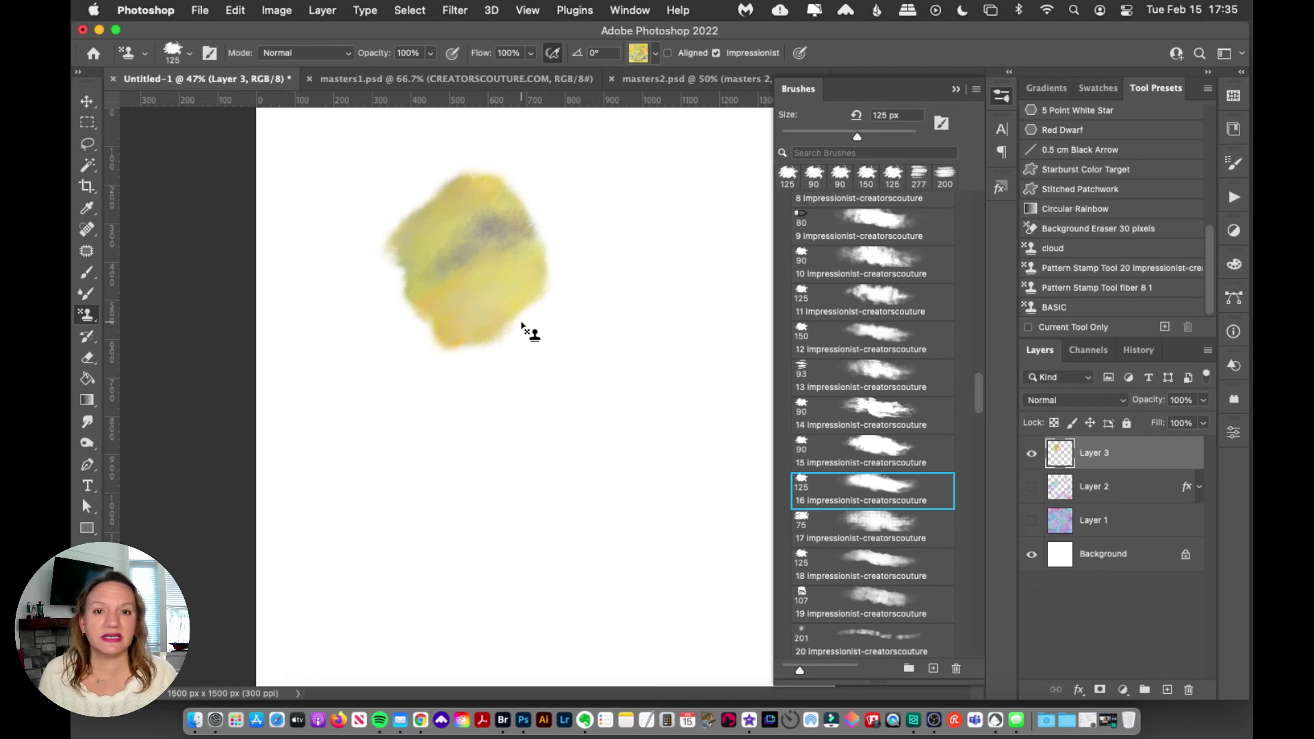
Step: Choose the red Masters Color Blends pattern and stamp a red blob at lower left
{"action": "left_click", "coordinate": [637, 55]}
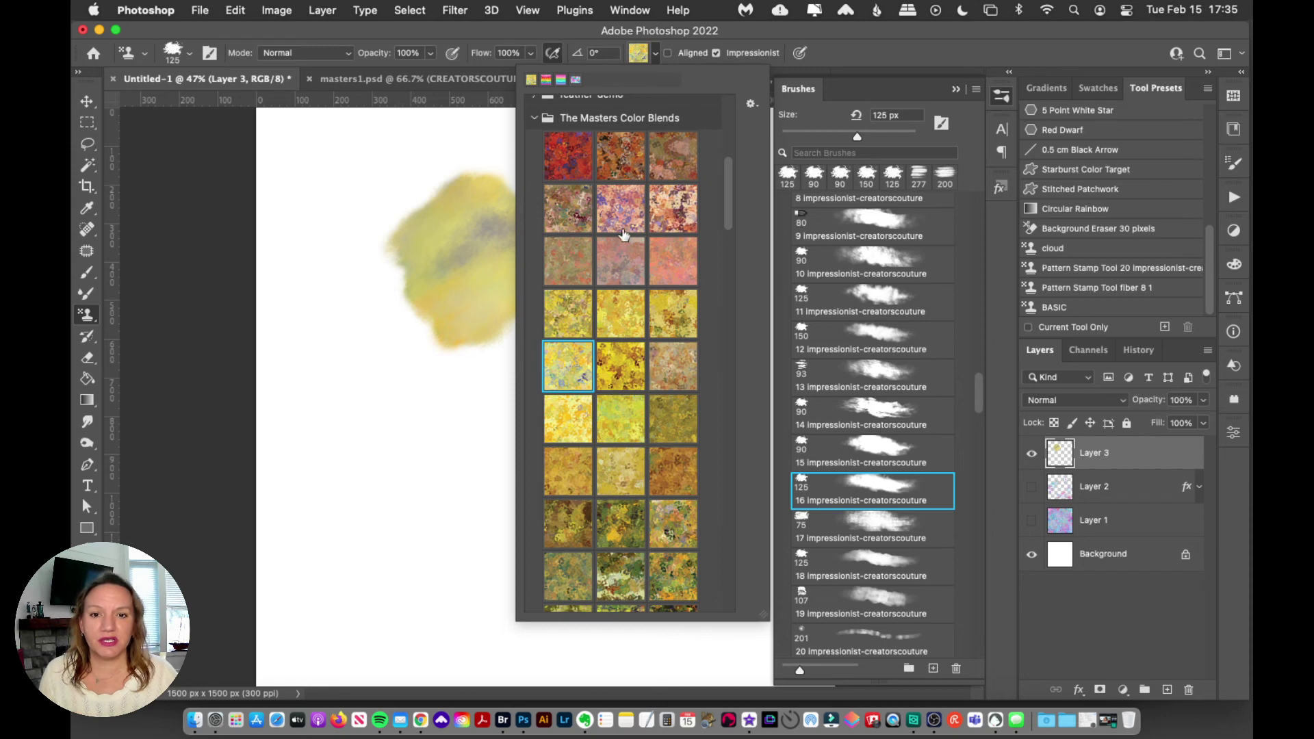
{"action": "left_click", "coordinate": [640, 54]}
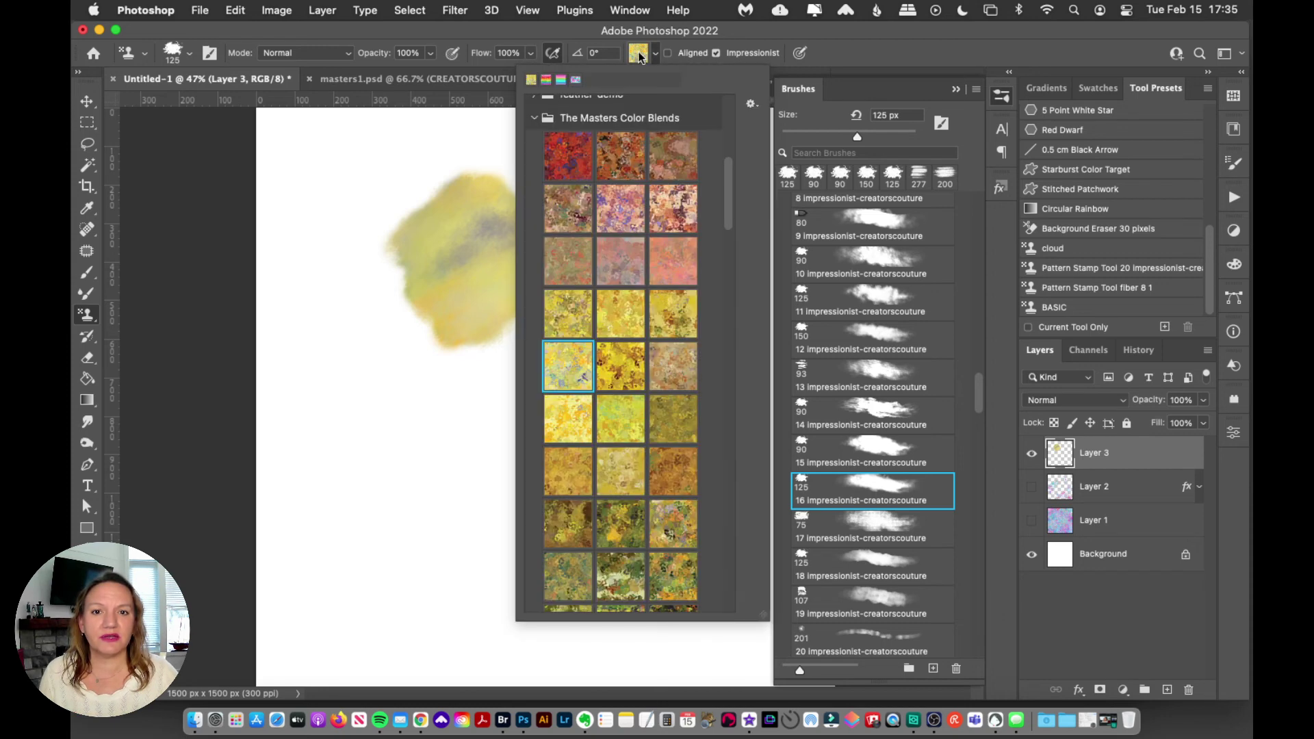
{"action": "left_click", "coordinate": [569, 156]}
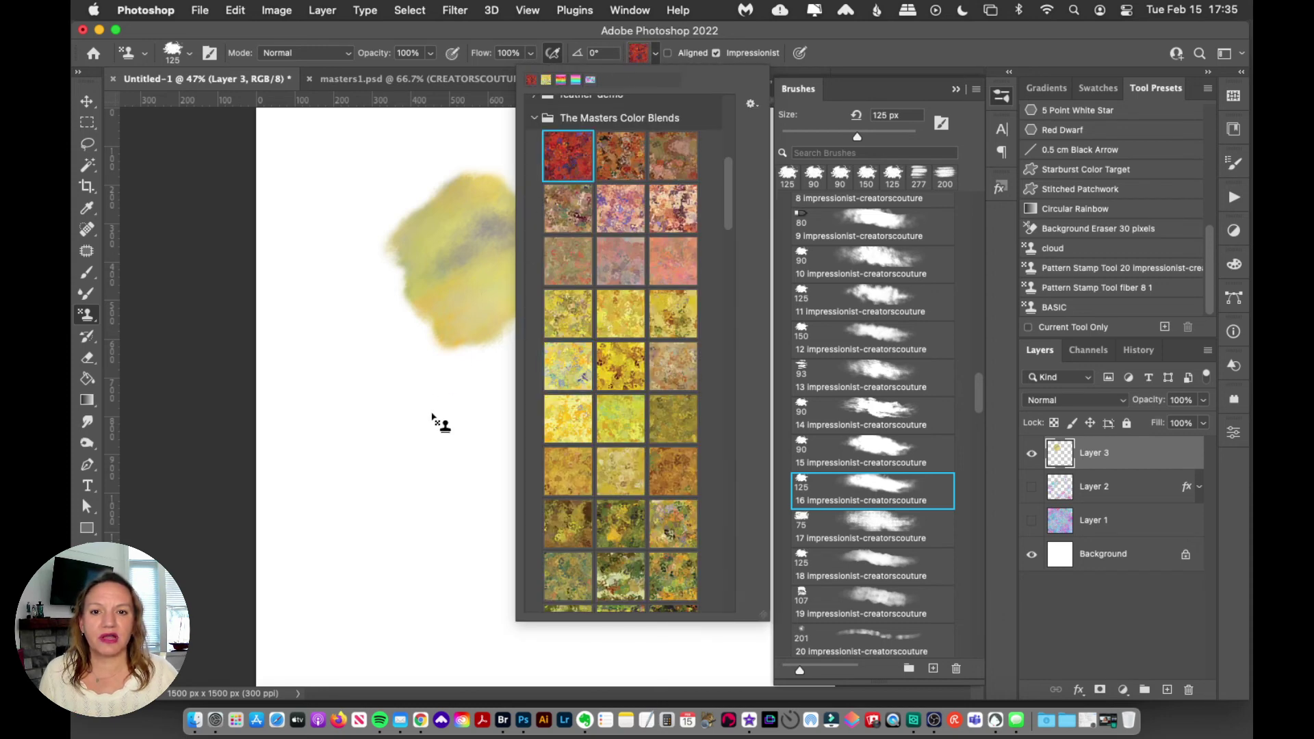
{"action": "mouse_move", "coordinate": [433, 409]}
{"action": "left_mouse_down"}
{"action": "mouse_move", "coordinate": [396, 454]}
{"action": "mouse_move", "coordinate": [455, 460]}
{"action": "mouse_move", "coordinate": [458, 519]}
{"action": "mouse_move", "coordinate": [445, 530]}
{"action": "left_mouse_up"}
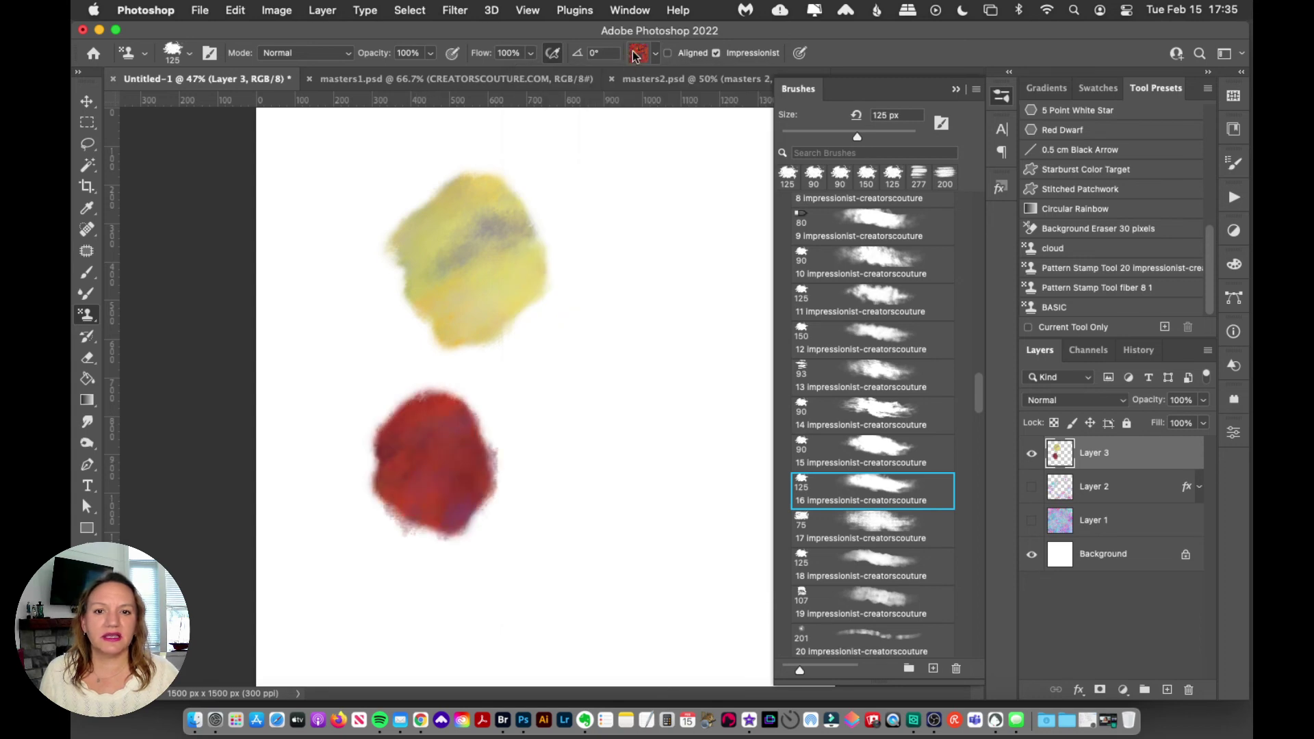
Step: Switch to the olive pattern and stamp an olive blob at the upper right
{"action": "left_click", "coordinate": [641, 54]}
{"action": "double_click", "coordinate": [673, 418]}
{"action": "mouse_move", "coordinate": [619, 223]}
{"action": "left_mouse_down"}
{"action": "mouse_move", "coordinate": [616, 258]}
{"action": "mouse_move", "coordinate": [661, 267]}
{"action": "mouse_move", "coordinate": [684, 342]}
{"action": "left_mouse_up"}
Step: Switch to the ochre pattern and stamp an ochre blob in the middle of the canvas
{"action": "left_click", "coordinate": [638, 54]}
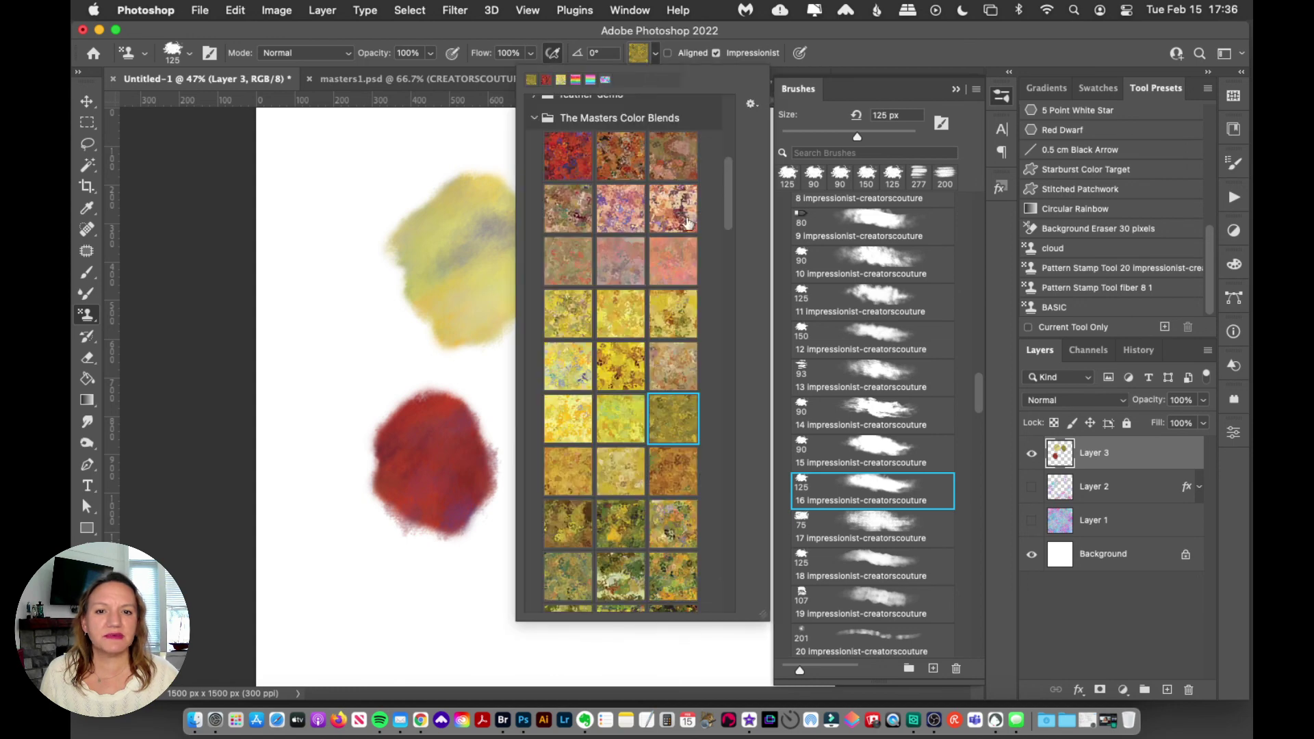
{"action": "left_click", "coordinate": [663, 484]}
{"action": "left_click", "coordinate": [838, 49]}
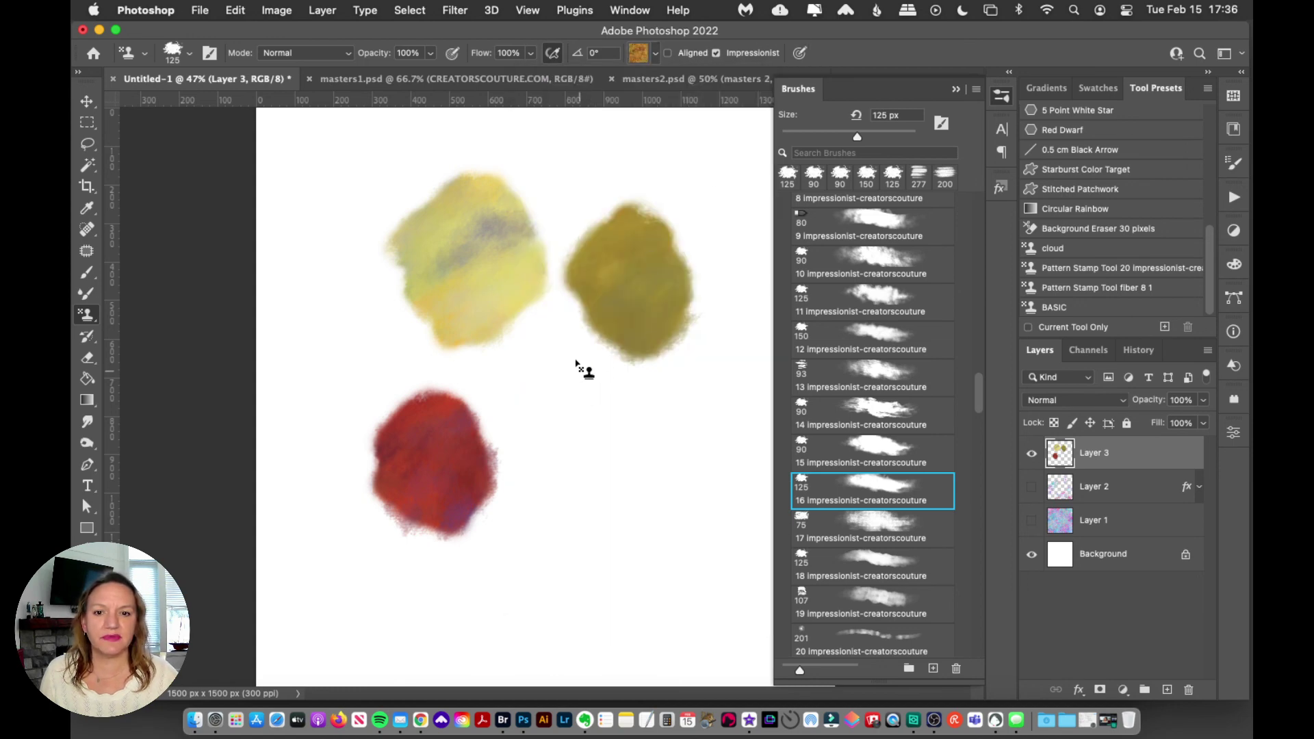
{"action": "mouse_move", "coordinate": [583, 370]}
{"action": "left_mouse_down"}
{"action": "mouse_move", "coordinate": [547, 410]}
{"action": "mouse_move", "coordinate": [558, 425]}
{"action": "mouse_move", "coordinate": [615, 424]}
{"action": "mouse_move", "coordinate": [630, 472]}
{"action": "left_mouse_up"}
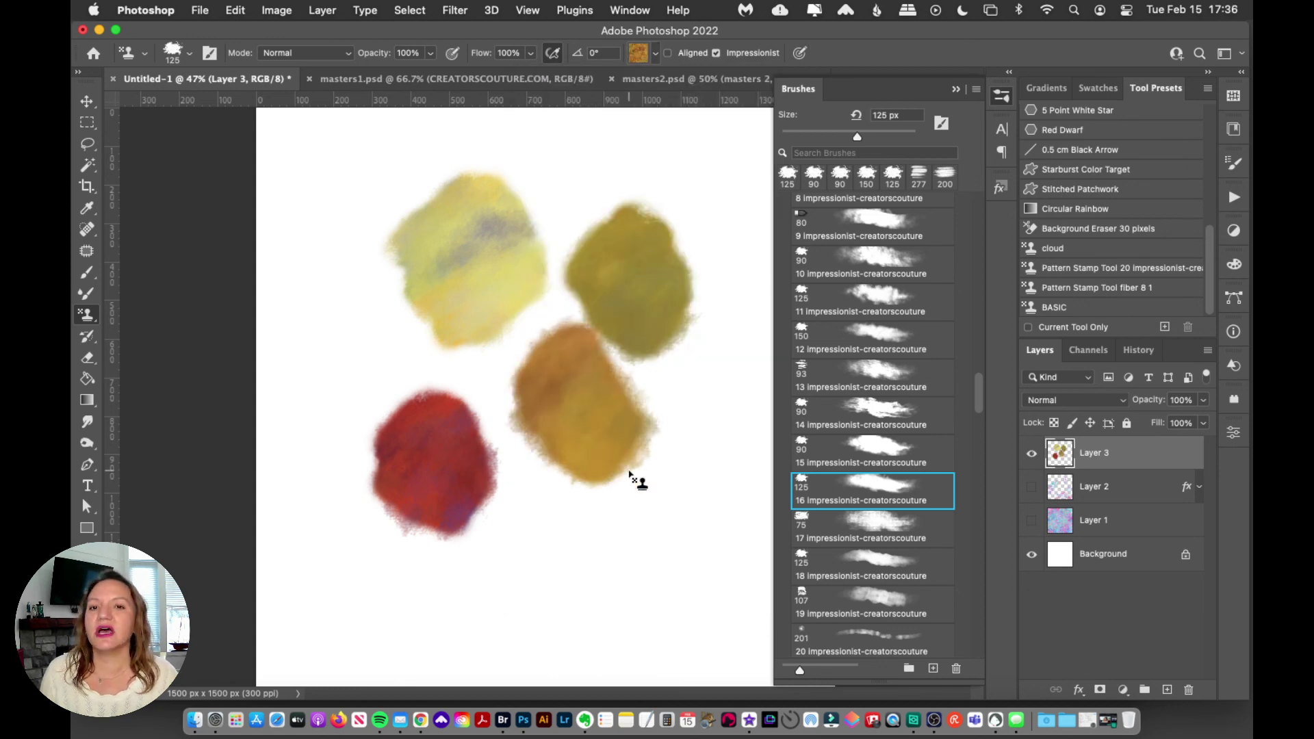